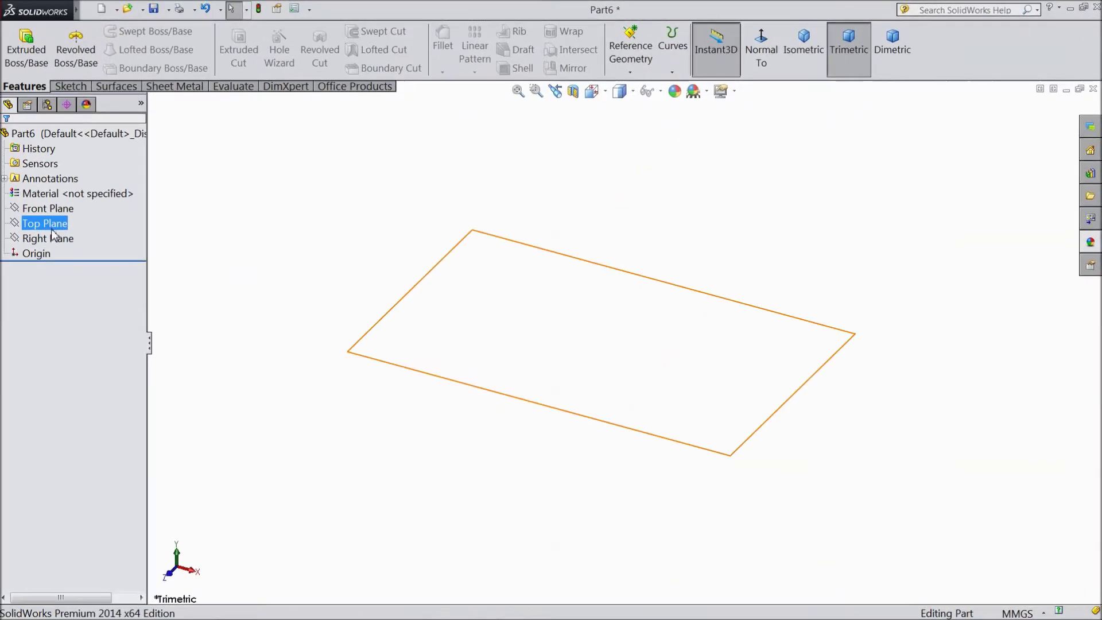
Step: On a Top Plane sketch, draw a large and a smaller circle from the origin, then select the inner one
{"action": "left_click", "coordinate": [65, 217]}
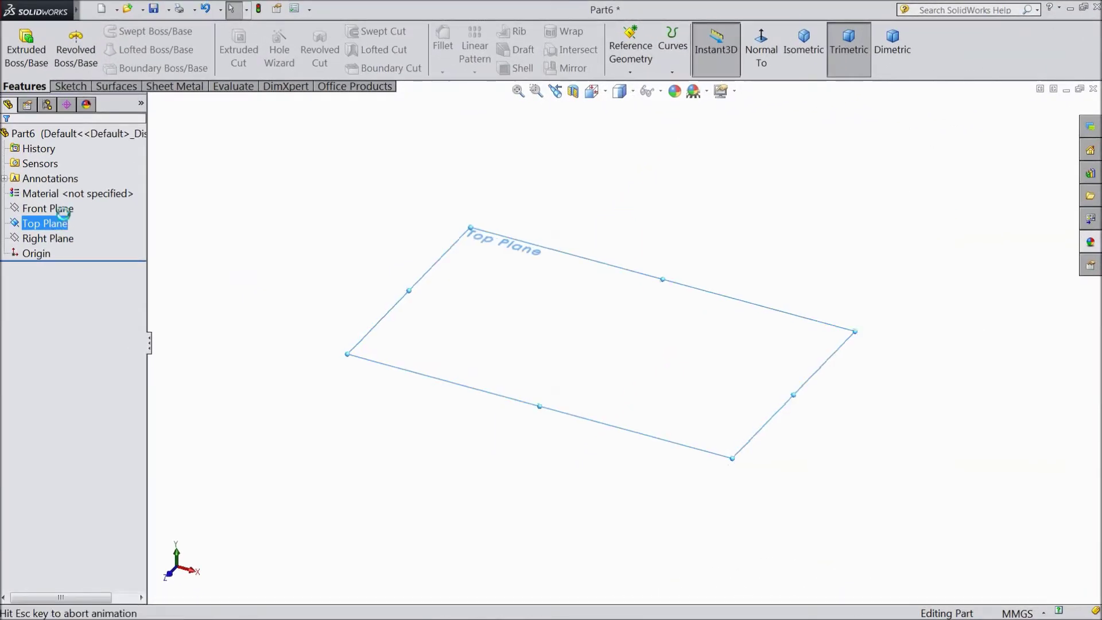
{"action": "left_click", "coordinate": [125, 33]}
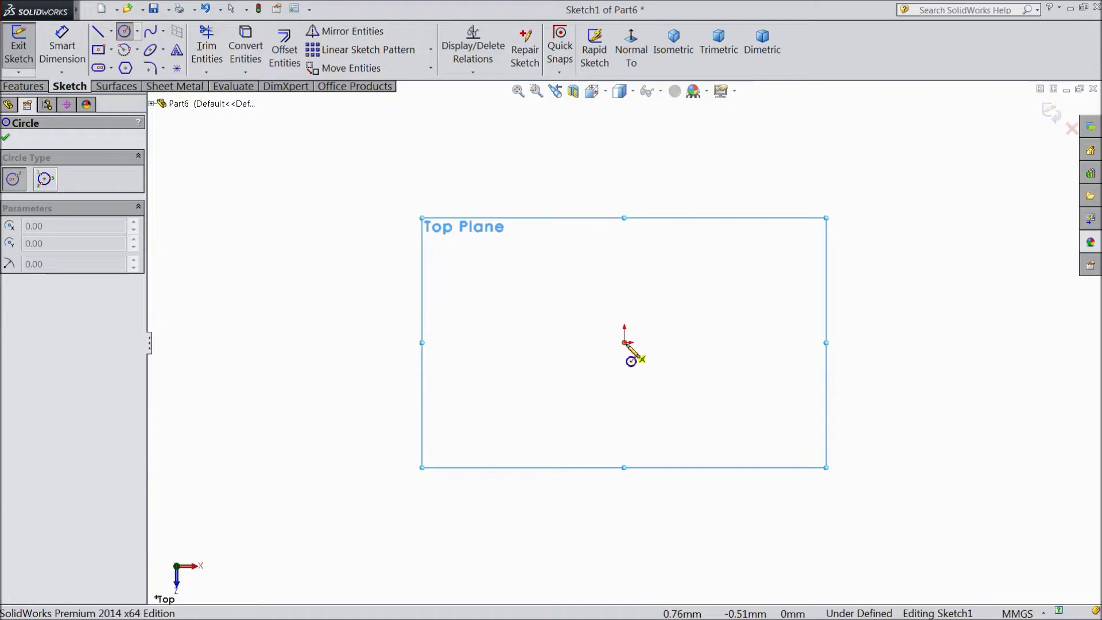
{"action": "left_click", "coordinate": [625, 343]}
{"action": "left_click", "coordinate": [356, 343]}
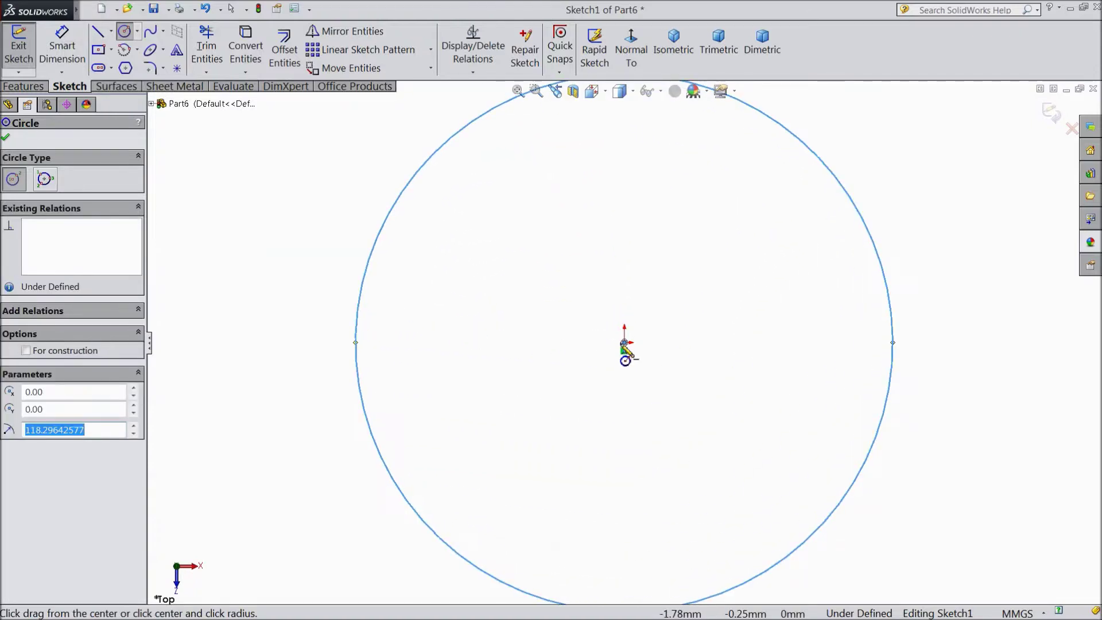
{"action": "left_click", "coordinate": [625, 343]}
{"action": "left_click", "coordinate": [502, 352]}
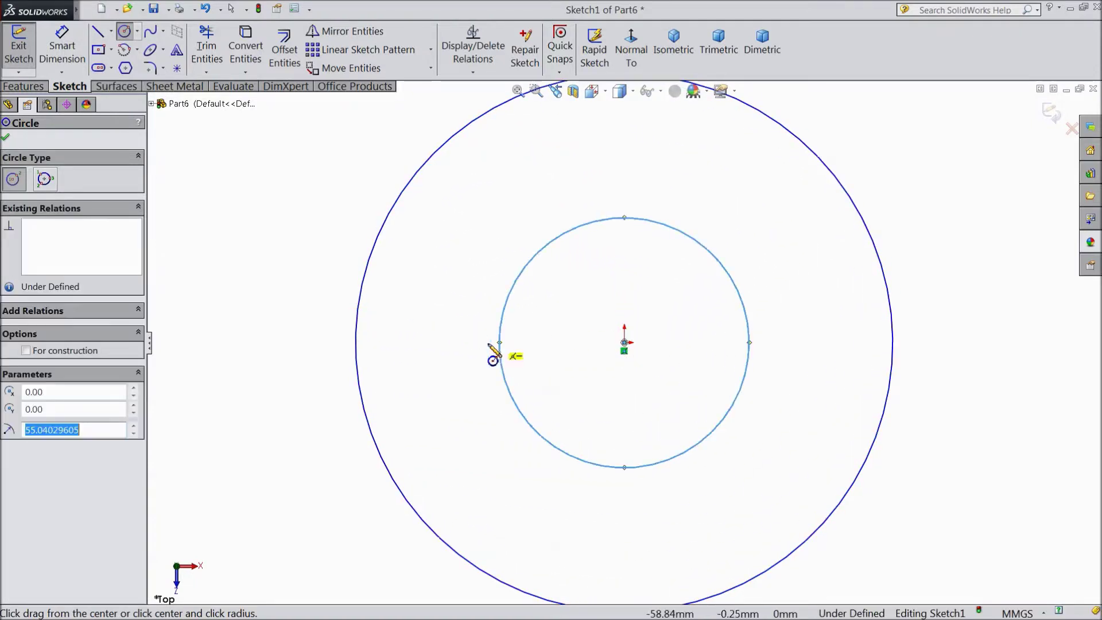
{"action": "left_click", "coordinate": [6, 138]}
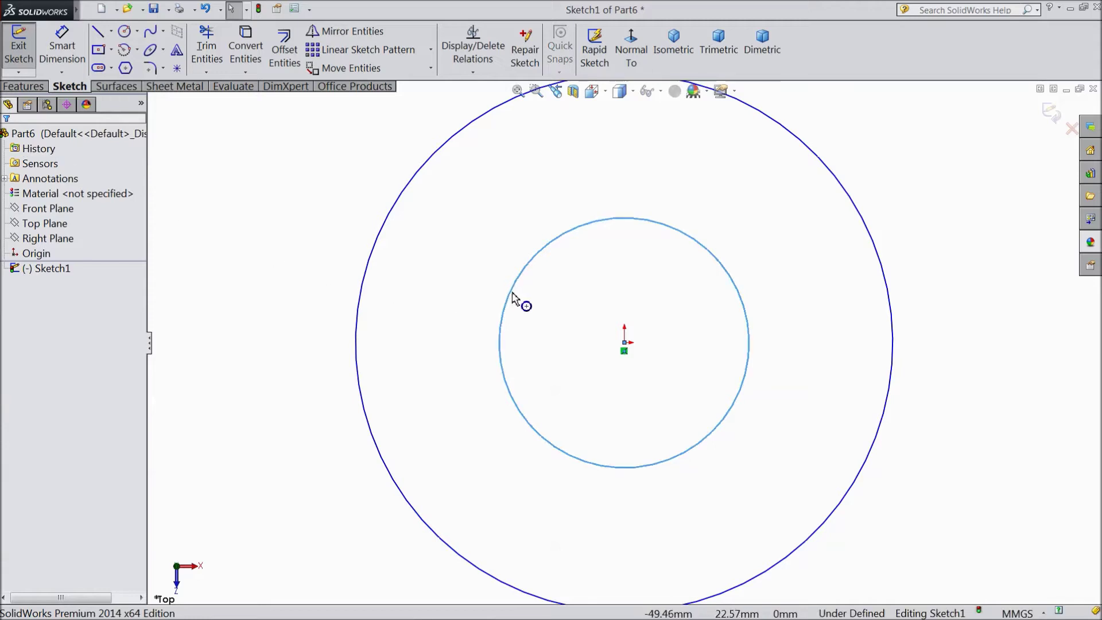
{"action": "left_click", "coordinate": [512, 297]}
Step: Make the inner circle construction geometry and dimension the outer circle to Ø100
{"action": "left_click", "coordinate": [554, 262]}
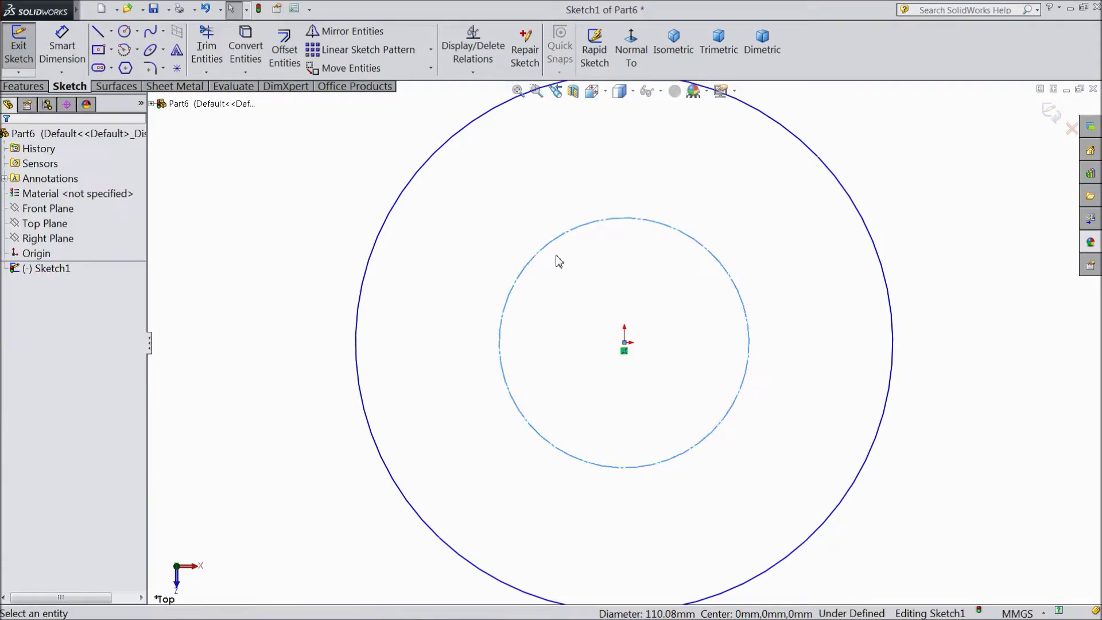
{"action": "left_click", "coordinate": [62, 49]}
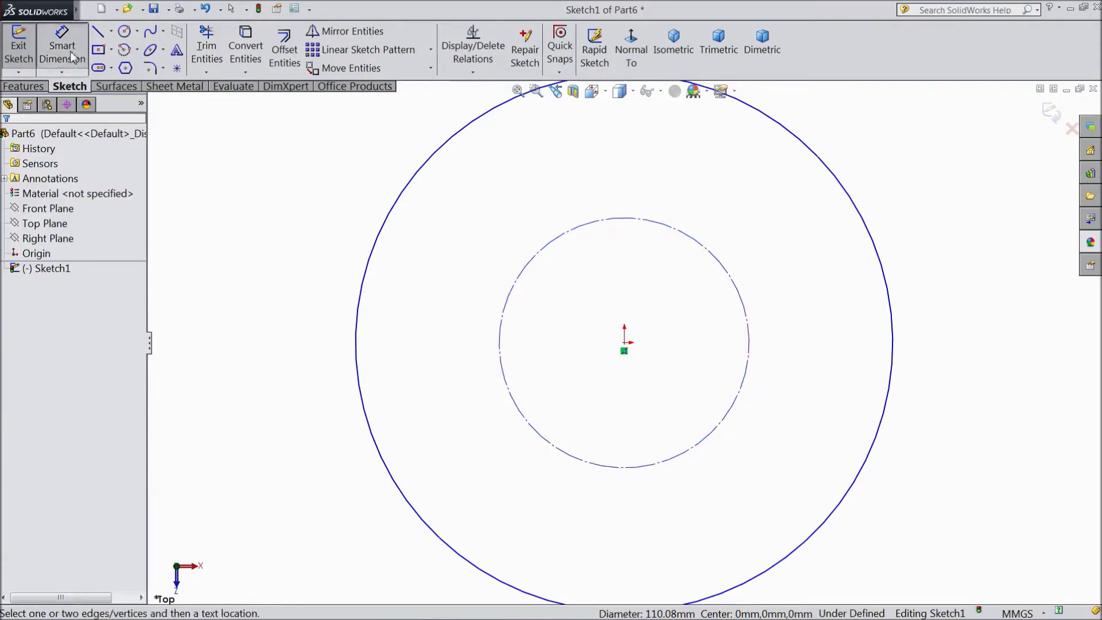
{"action": "left_click", "coordinate": [358, 313]}
{"action": "left_click", "coordinate": [261, 348]}
{"action": "type", "text": "100"}
{"action": "left_click", "coordinate": [197, 328]}
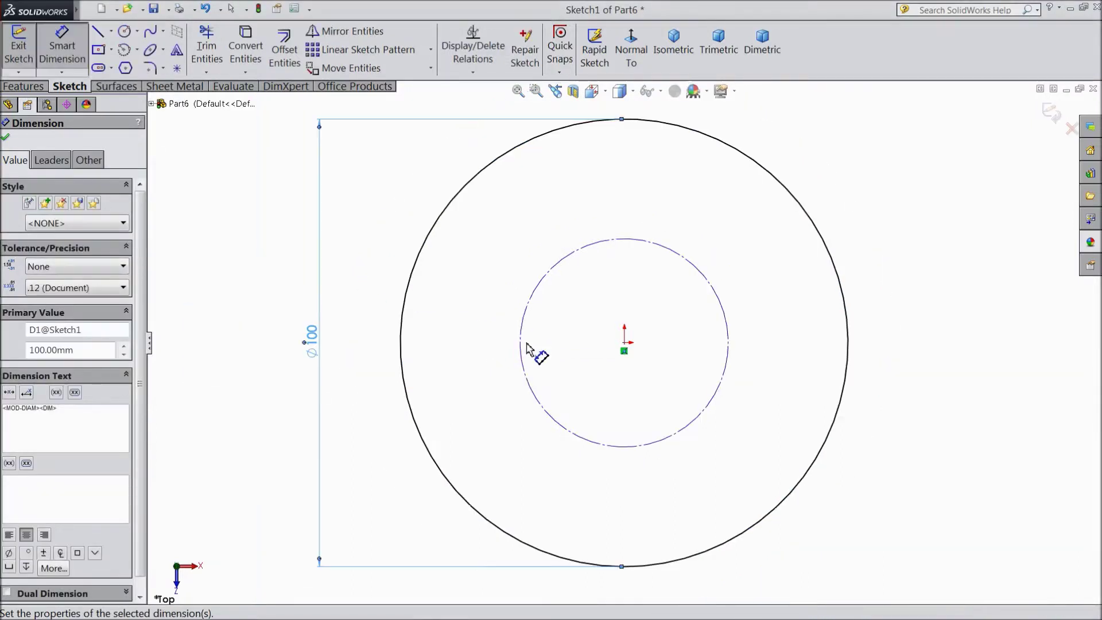
Step: Dimension the inner construction circle to Ø48
{"action": "left_click", "coordinate": [522, 339]}
{"action": "left_click", "coordinate": [362, 347]}
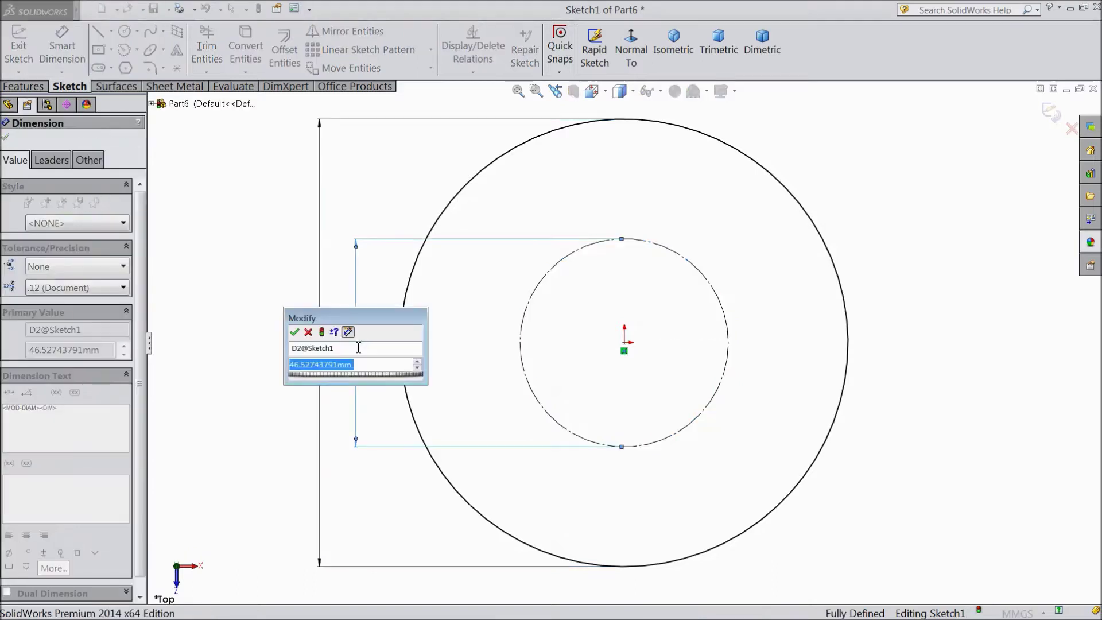
{"action": "type", "text": "48"}
{"action": "left_click", "coordinate": [294, 332]}
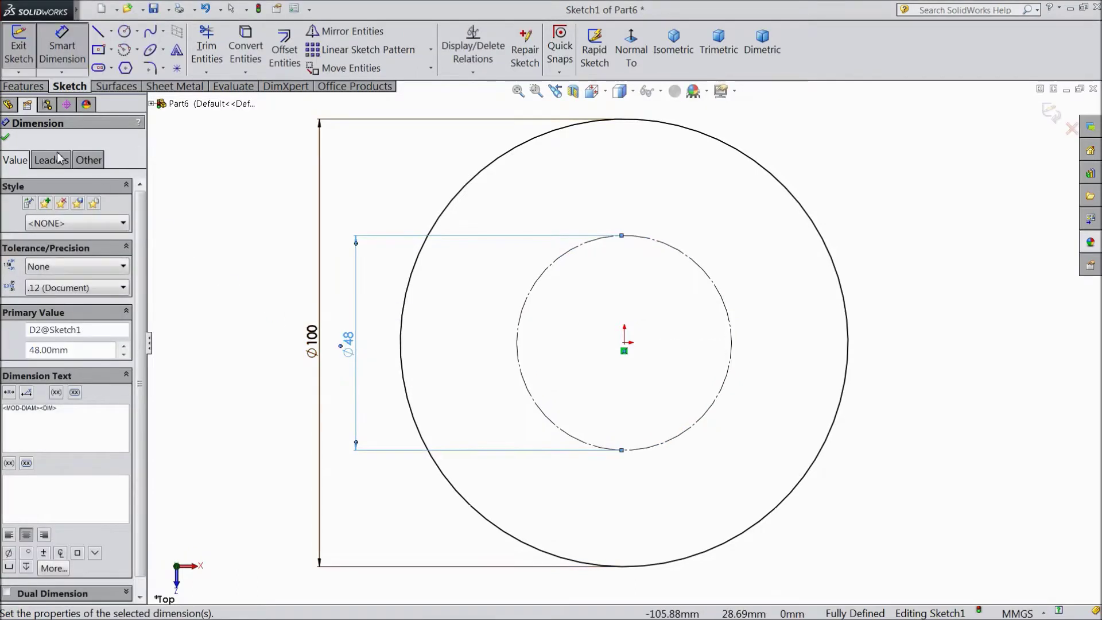
{"action": "left_click", "coordinate": [7, 139]}
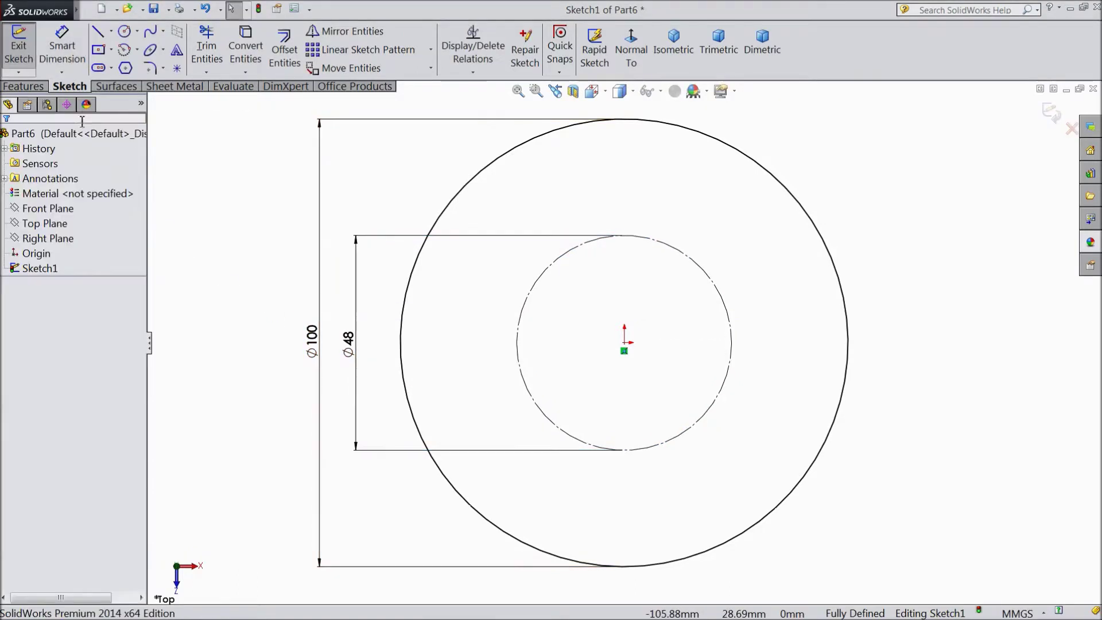
Step: Draw two circles centred on the Ø48 circle's top point and dimension the larger one Ø36
{"action": "left_click", "coordinate": [124, 31]}
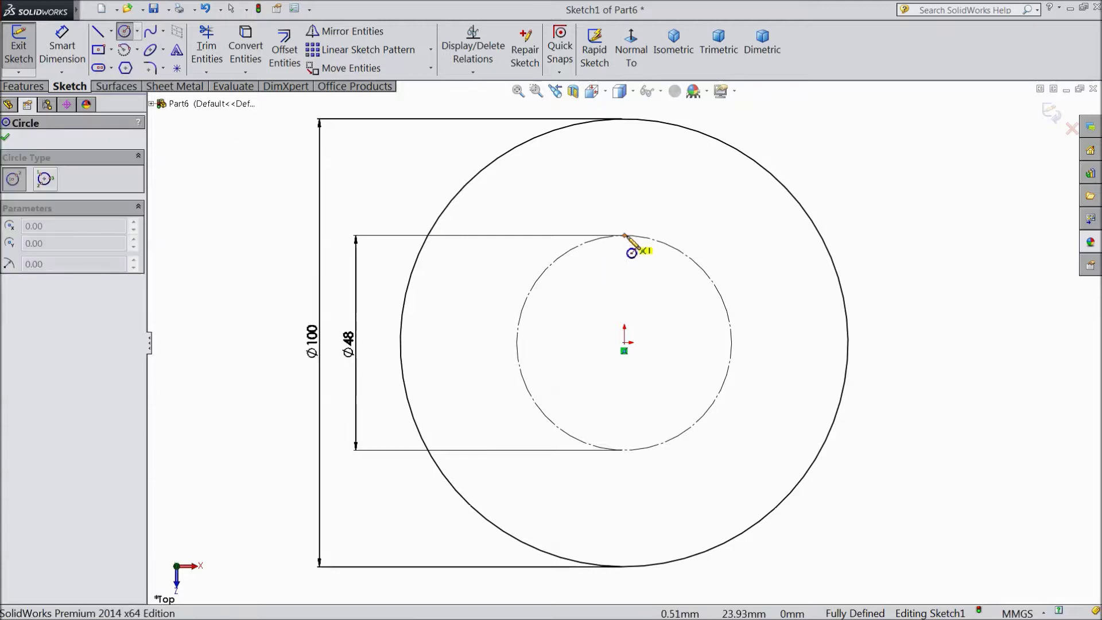
{"action": "left_click_drag", "start_coordinate": [625, 236], "coordinate": [631, 313]}
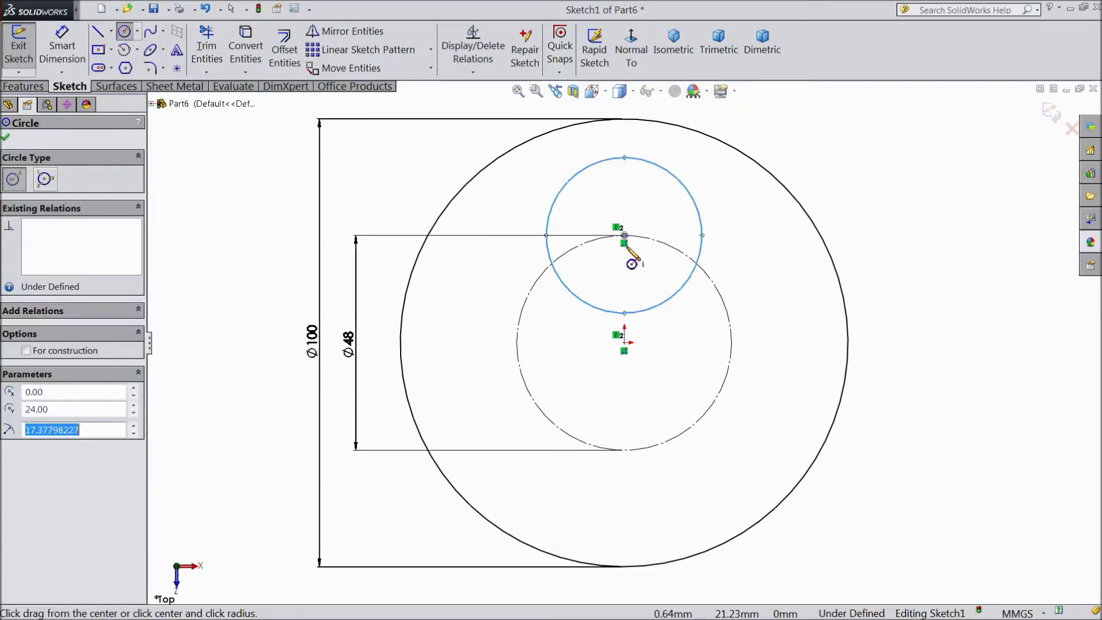
{"action": "left_click_drag", "start_coordinate": [625, 236], "coordinate": [626, 285]}
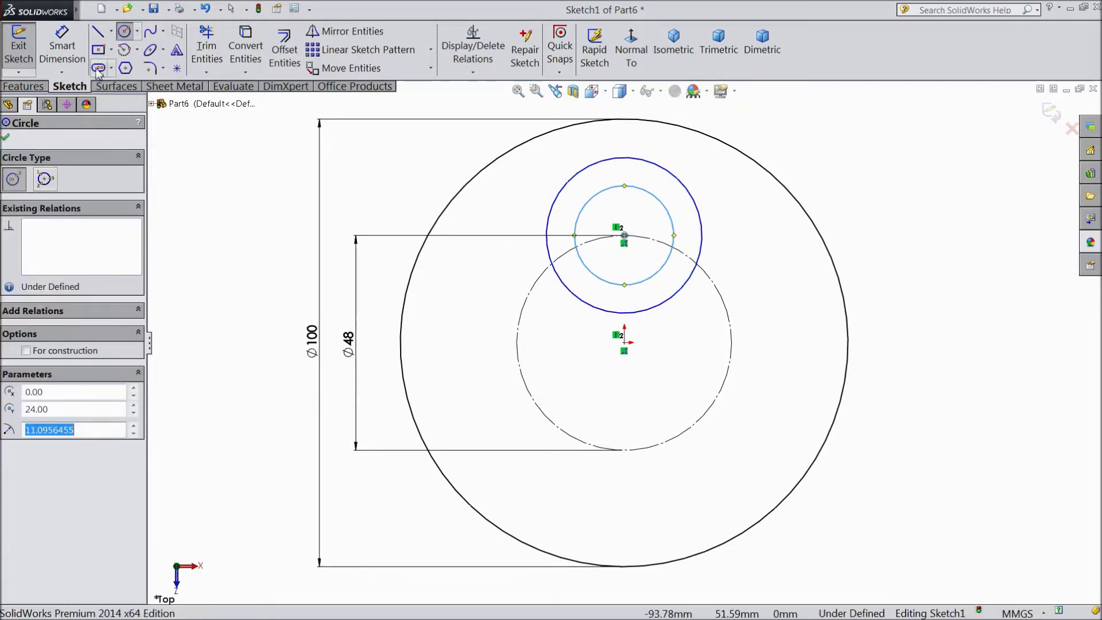
{"action": "left_click", "coordinate": [58, 51]}
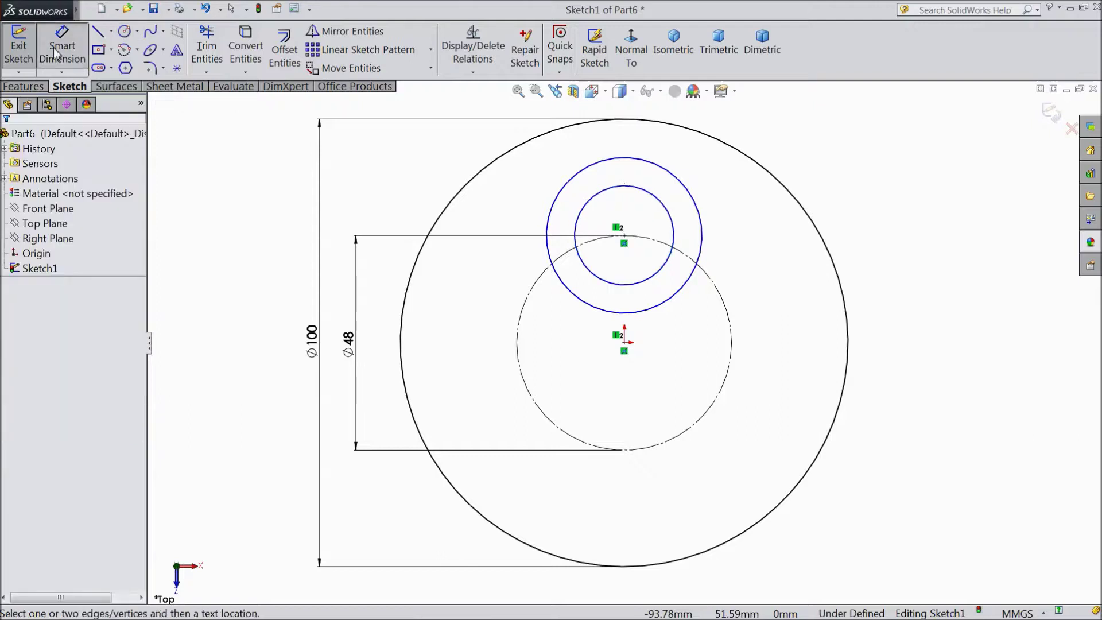
{"action": "left_click", "coordinate": [704, 245]}
{"action": "left_click", "coordinate": [861, 247]}
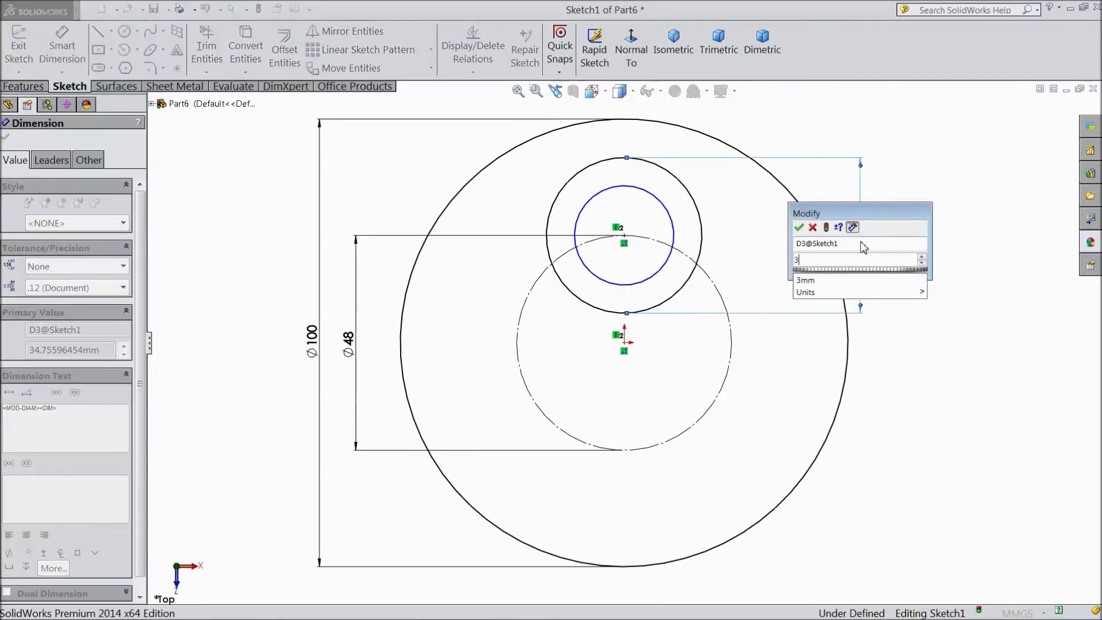
{"action": "type", "text": "36"}
{"action": "left_click", "coordinate": [799, 228]}
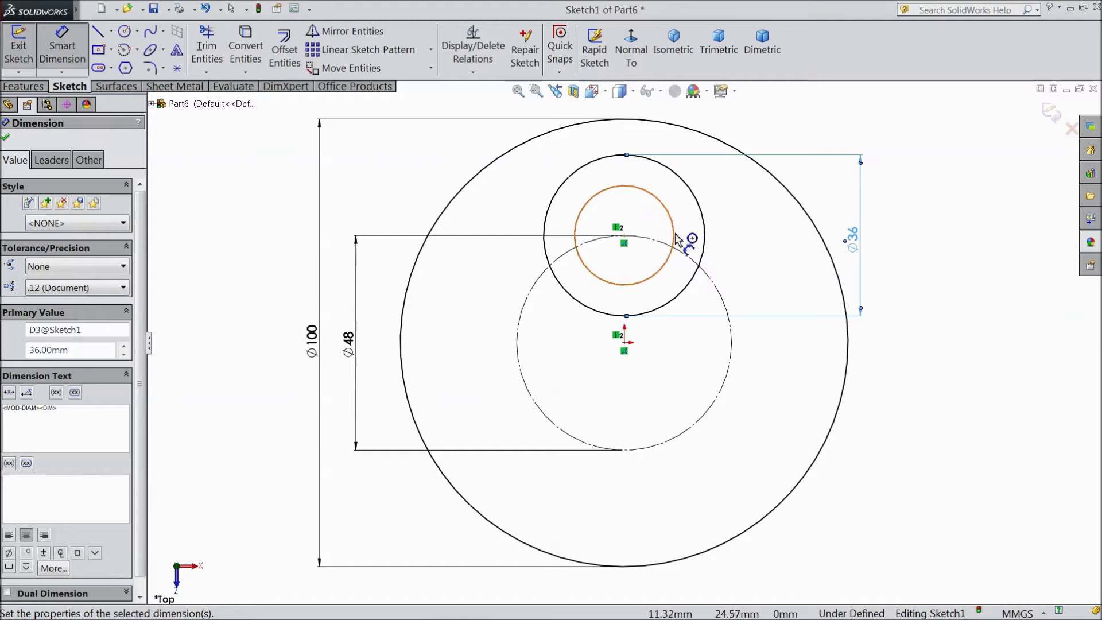
Step: Dimension the smaller circle Ø26, then select both new circles
{"action": "left_click", "coordinate": [674, 240]}
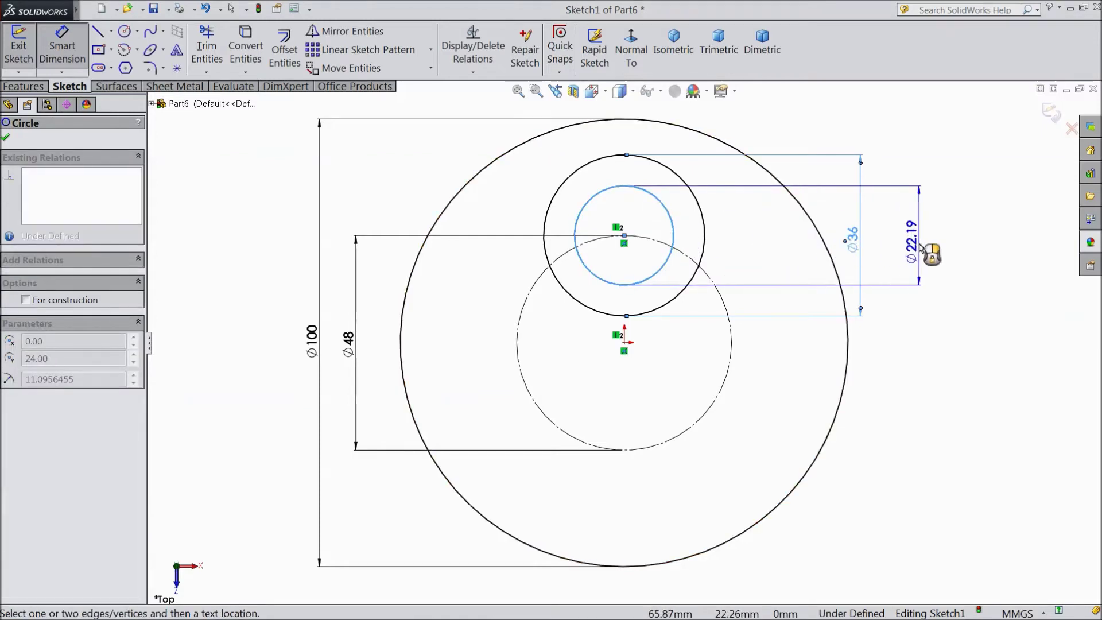
{"action": "left_click", "coordinate": [867, 247]}
{"action": "type", "text": "3"}
{"action": "key", "text": "BackSpace"}
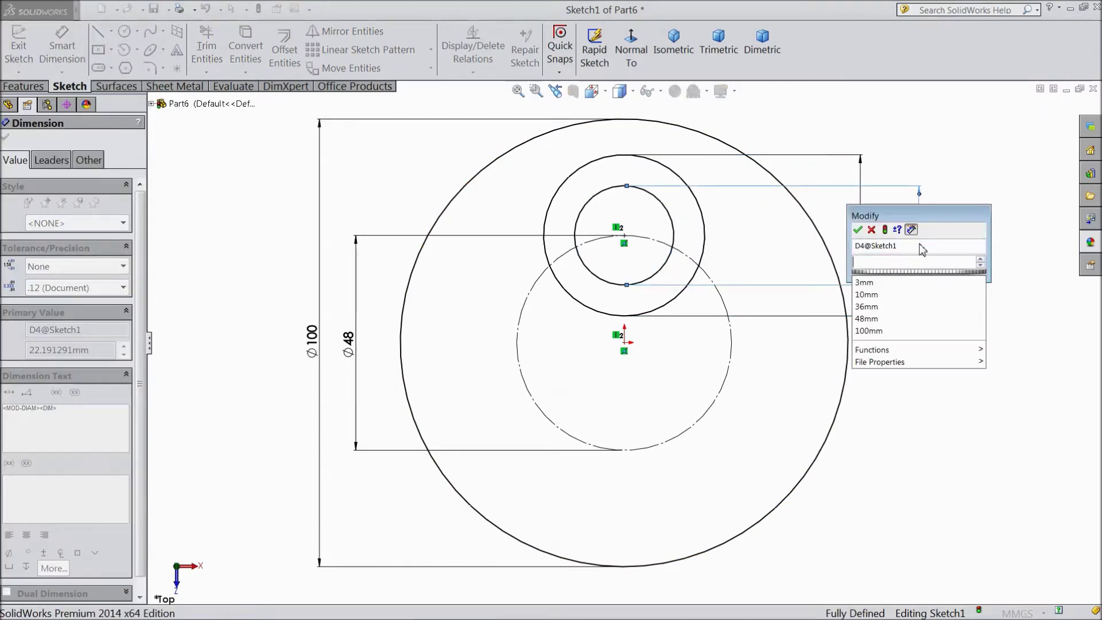
{"action": "type", "text": "26"}
{"action": "left_click", "coordinate": [857, 231]}
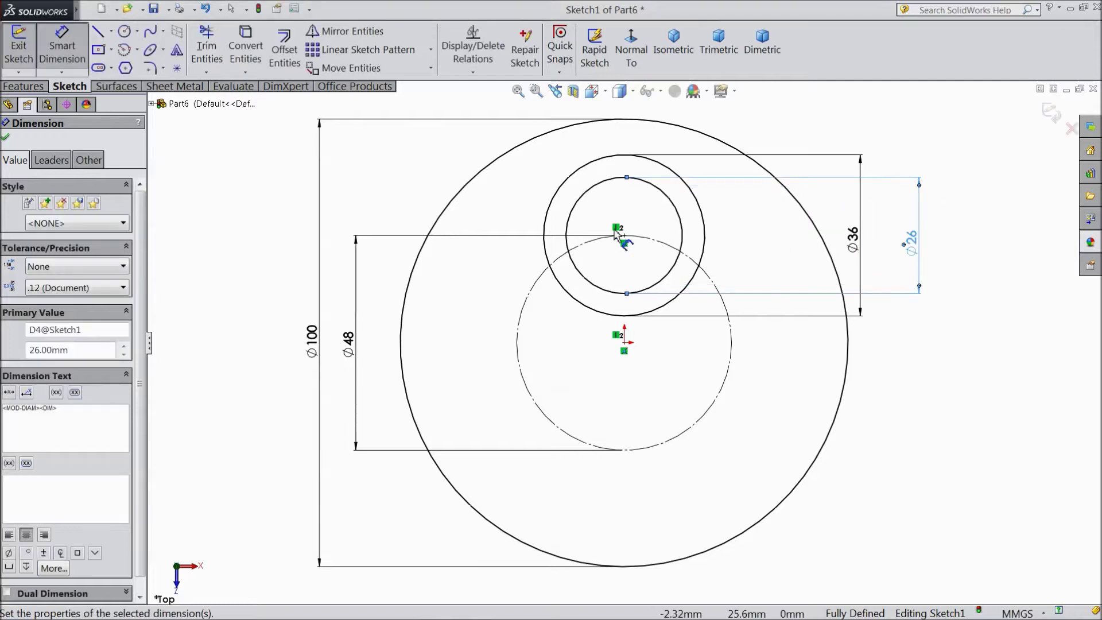
{"action": "left_click", "coordinate": [6, 139]}
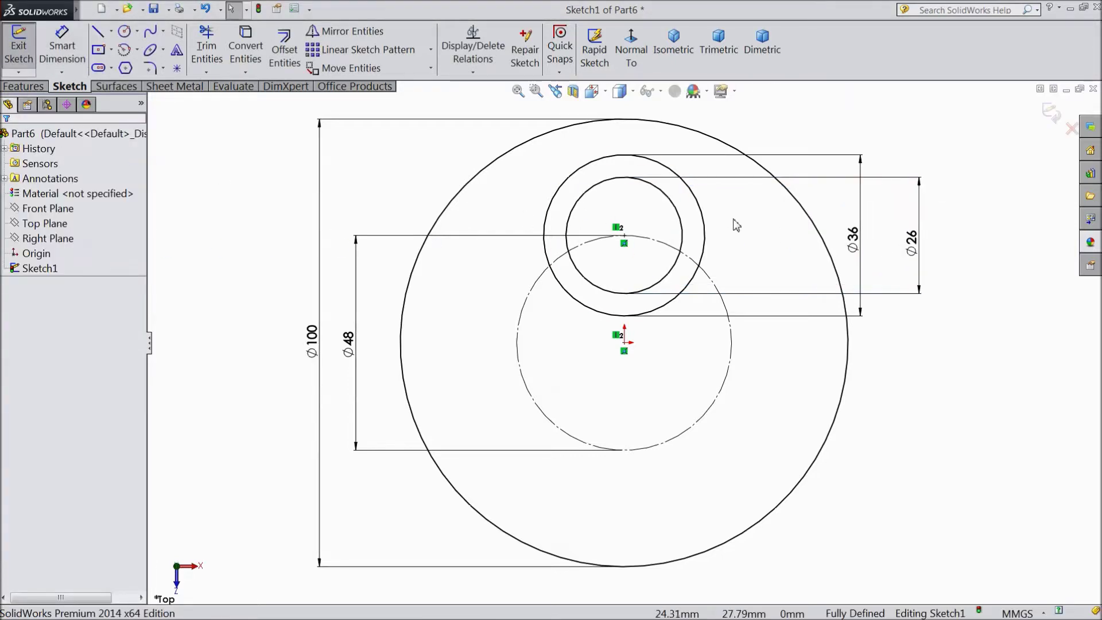
{"action": "left_click_drag", "start_coordinate": [736, 215], "coordinate": [666, 228]}
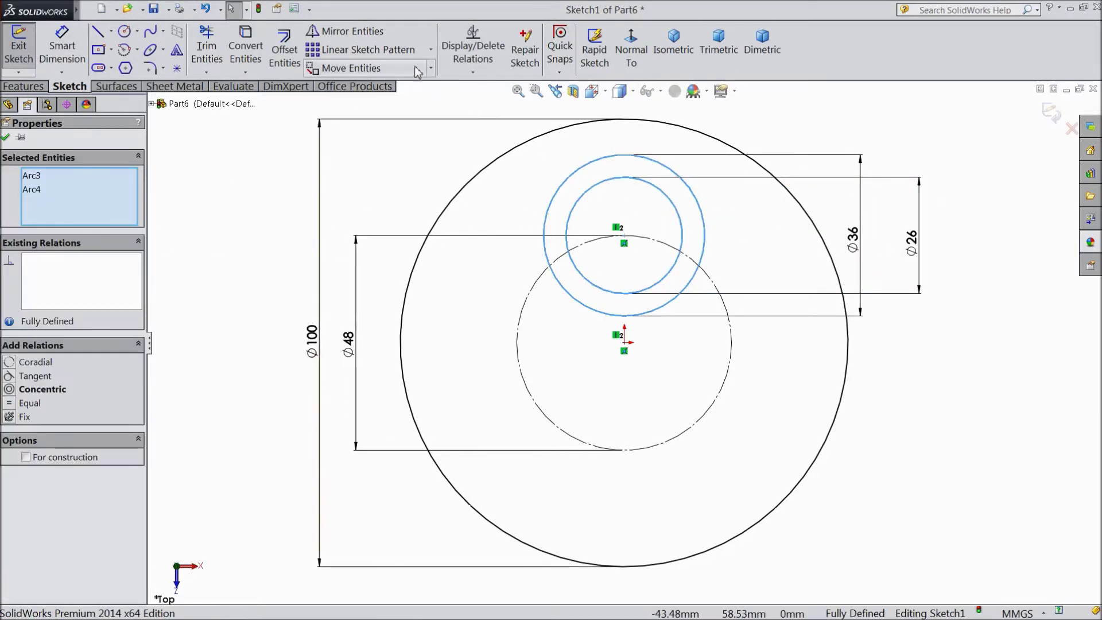
Step: Circular-pattern the Ø36/Ø26 circle pair into 3 equally spaced instances around the origin
{"action": "left_click", "coordinate": [431, 50]}
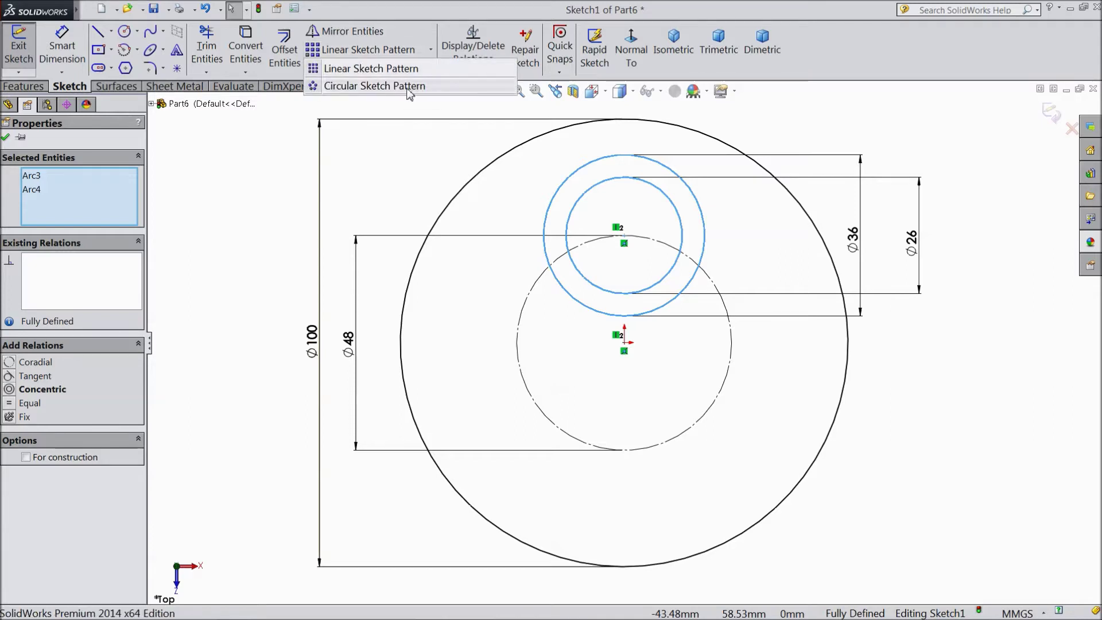
{"action": "left_click", "coordinate": [375, 86]}
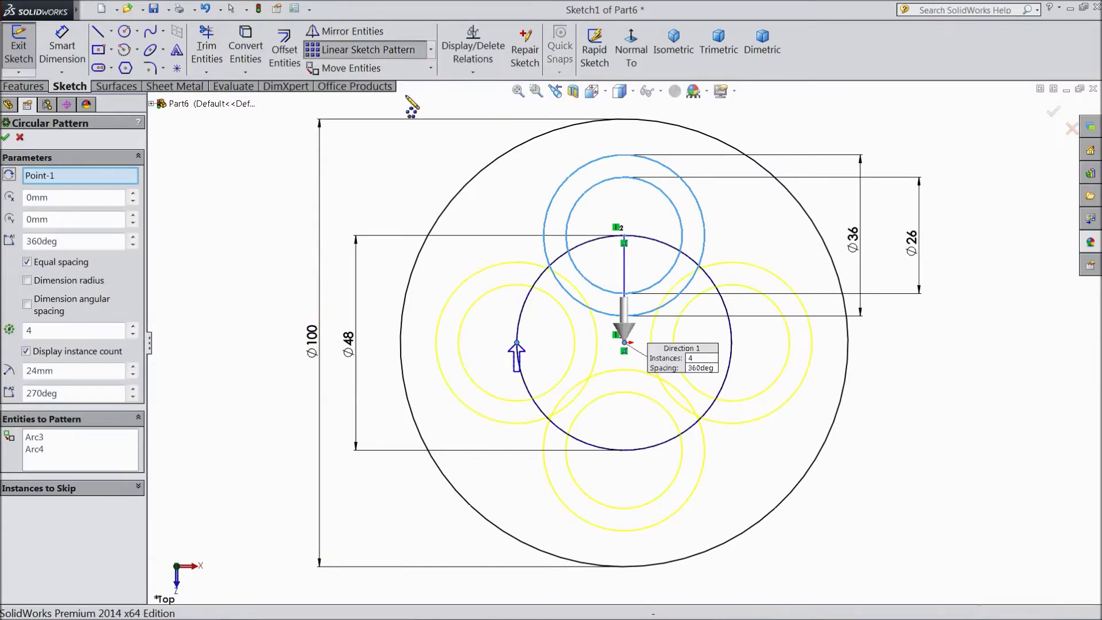
{"action": "left_click", "coordinate": [134, 335]}
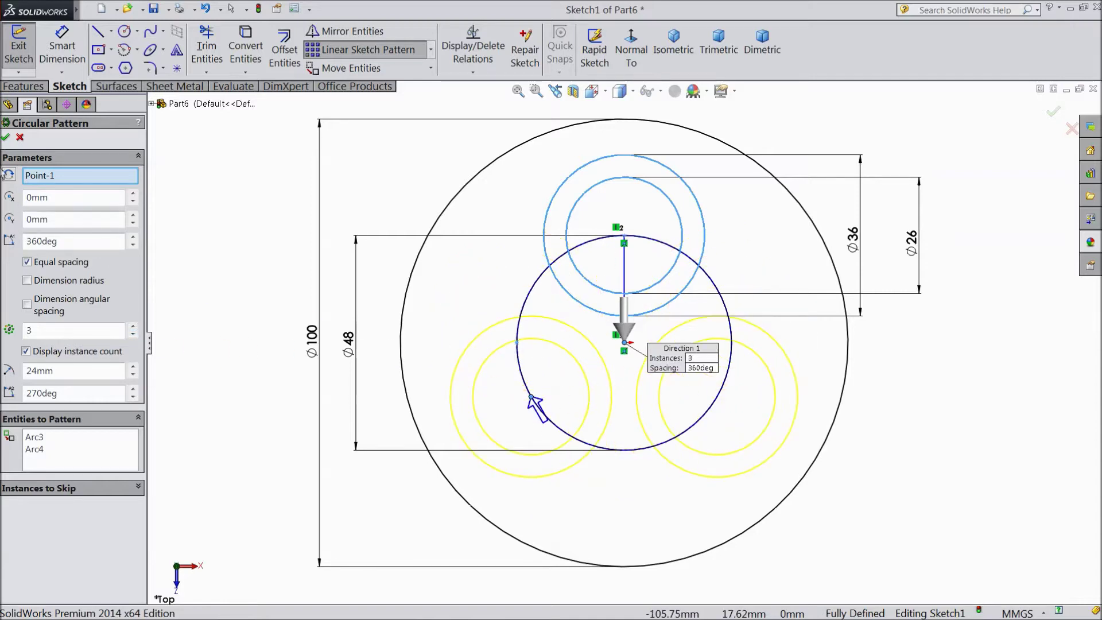
{"action": "left_click", "coordinate": [6, 137]}
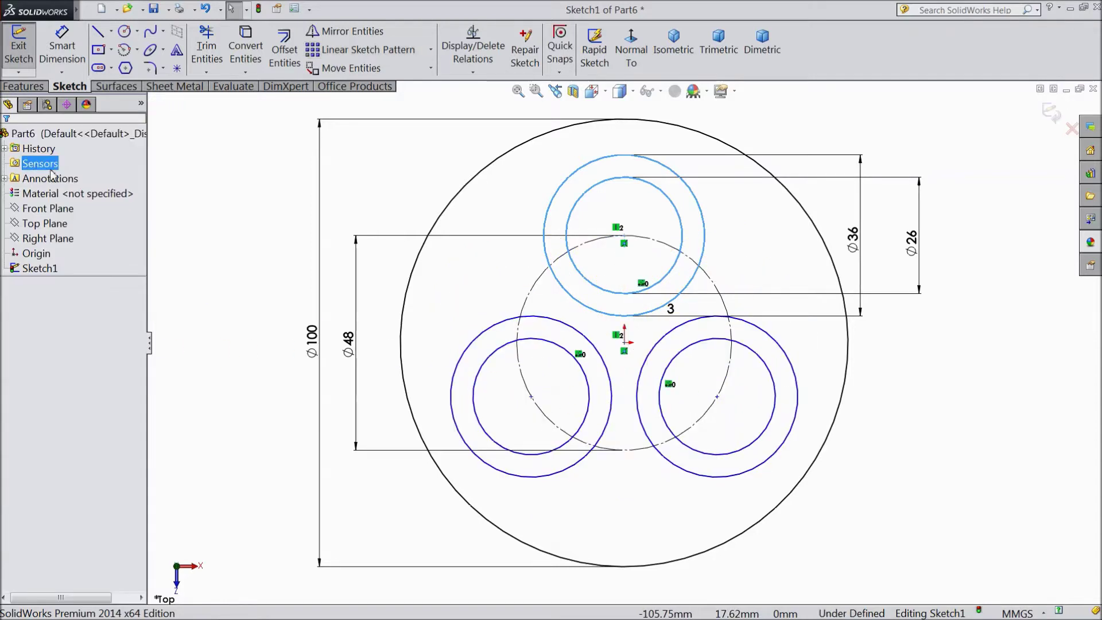
Step: Draw tangent lines from the upper Ø36 circle to the lower-right and lower-left circles
{"action": "left_click", "coordinate": [98, 31]}
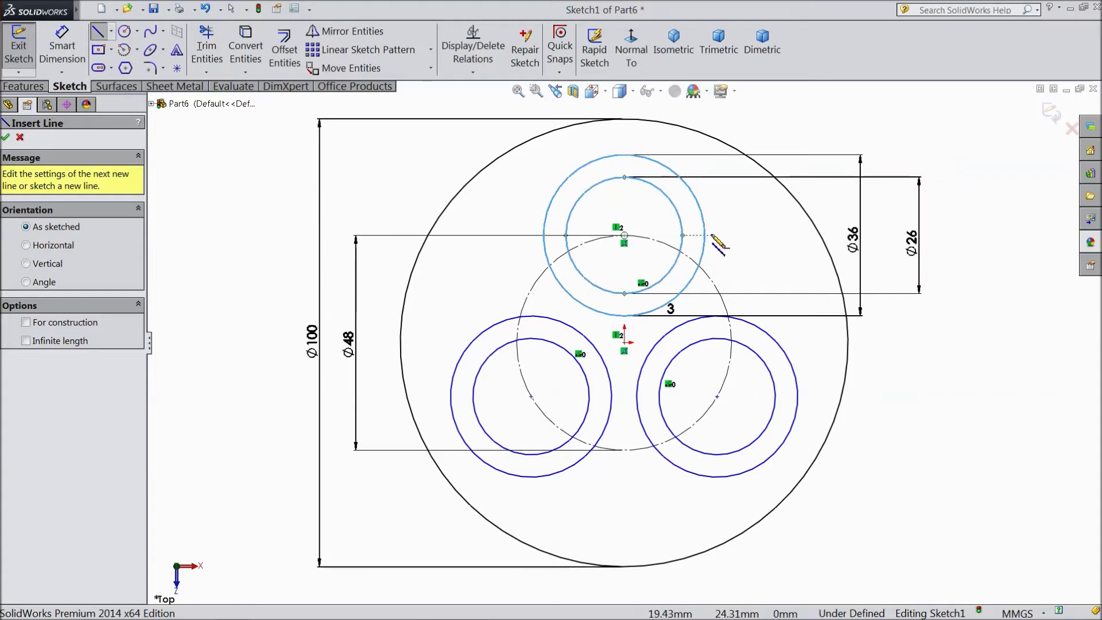
{"action": "left_click", "coordinate": [701, 206]}
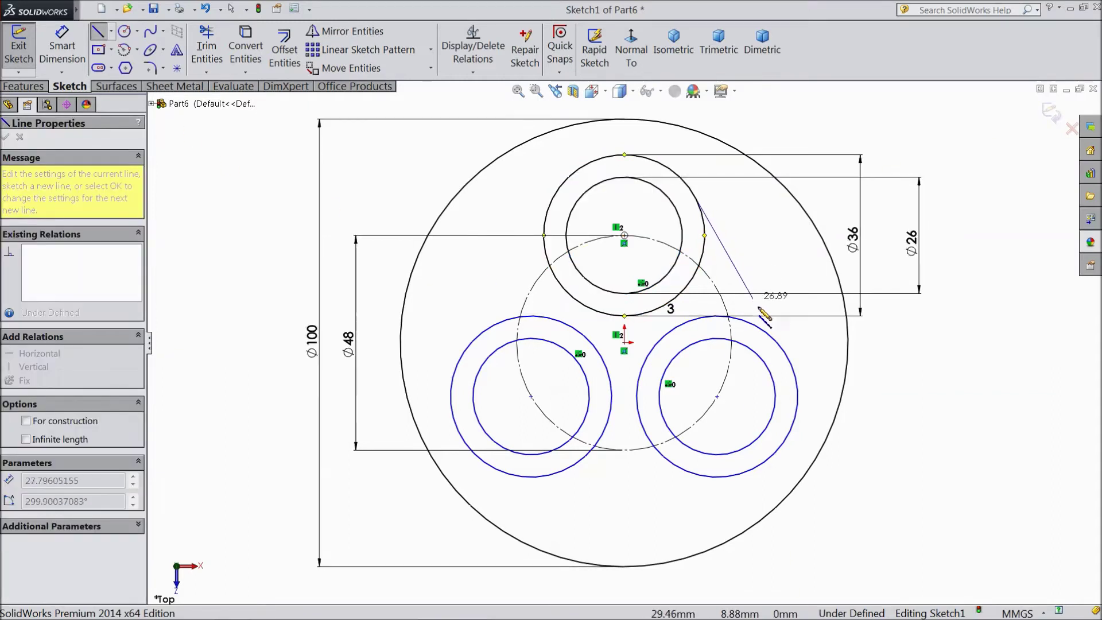
{"action": "left_click", "coordinate": [788, 357]}
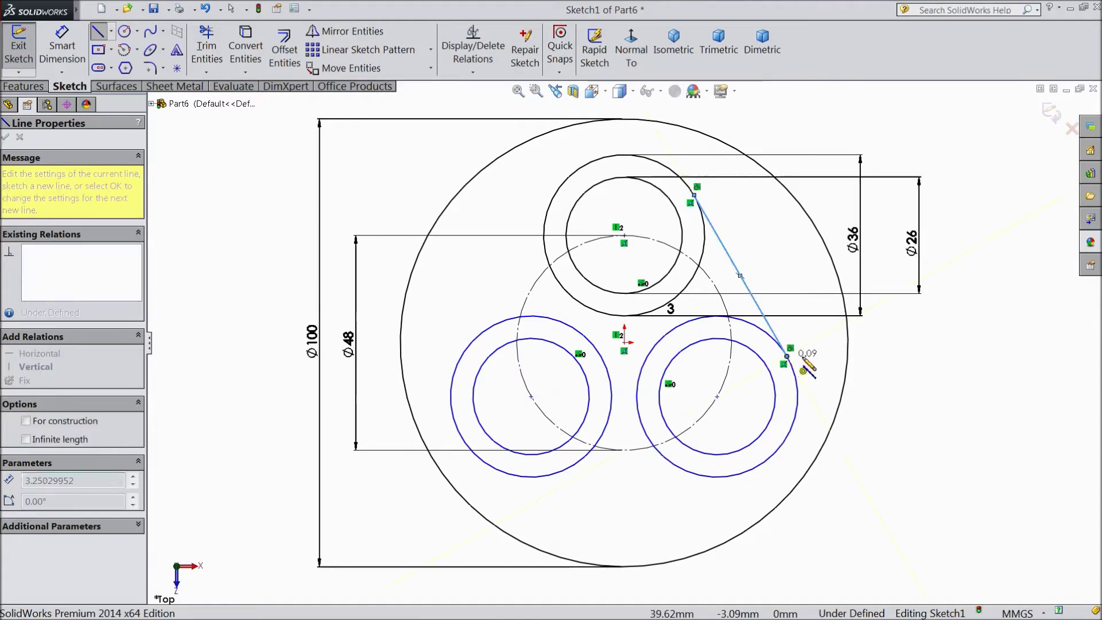
{"action": "right_click", "coordinate": [808, 357]}
{"action": "left_click", "coordinate": [832, 183]}
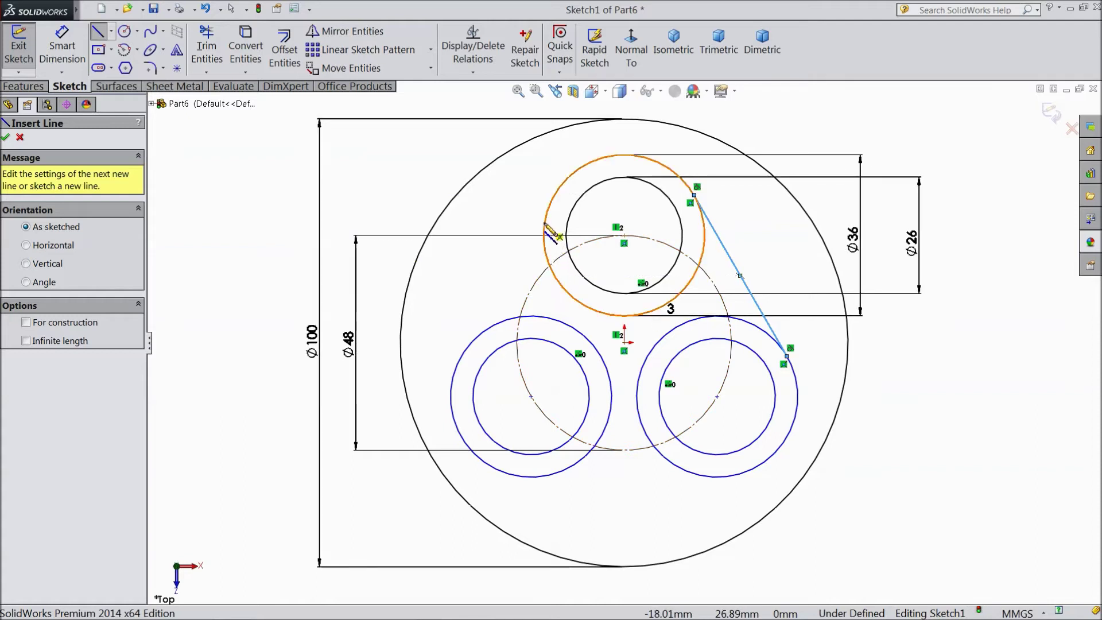
{"action": "left_click", "coordinate": [550, 204]}
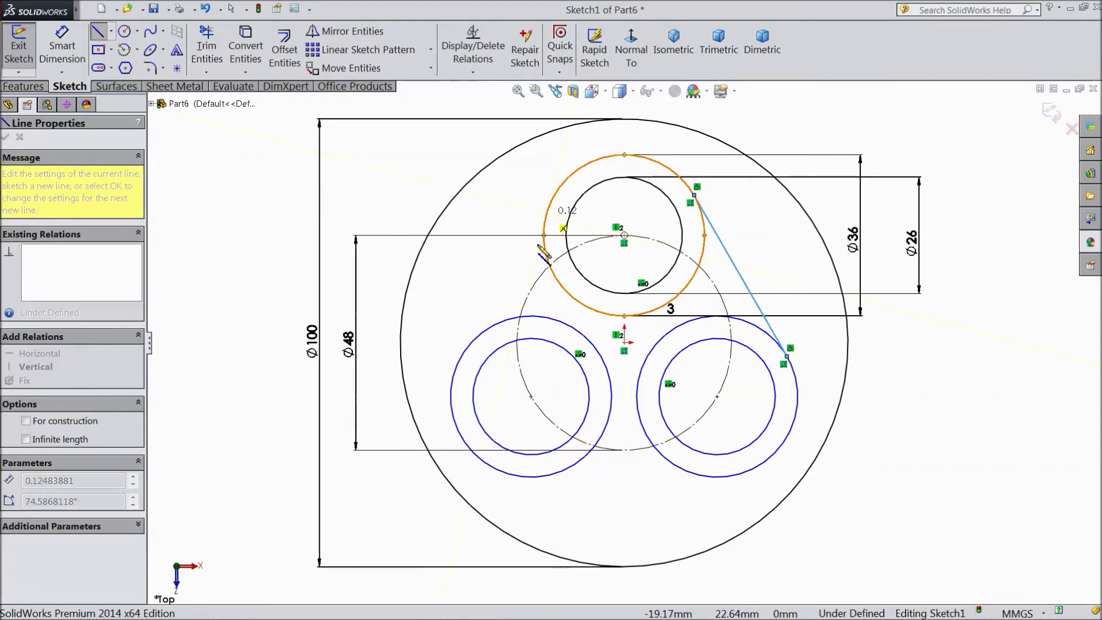
{"action": "left_click", "coordinate": [462, 364]}
{"action": "right_click", "coordinate": [430, 344]}
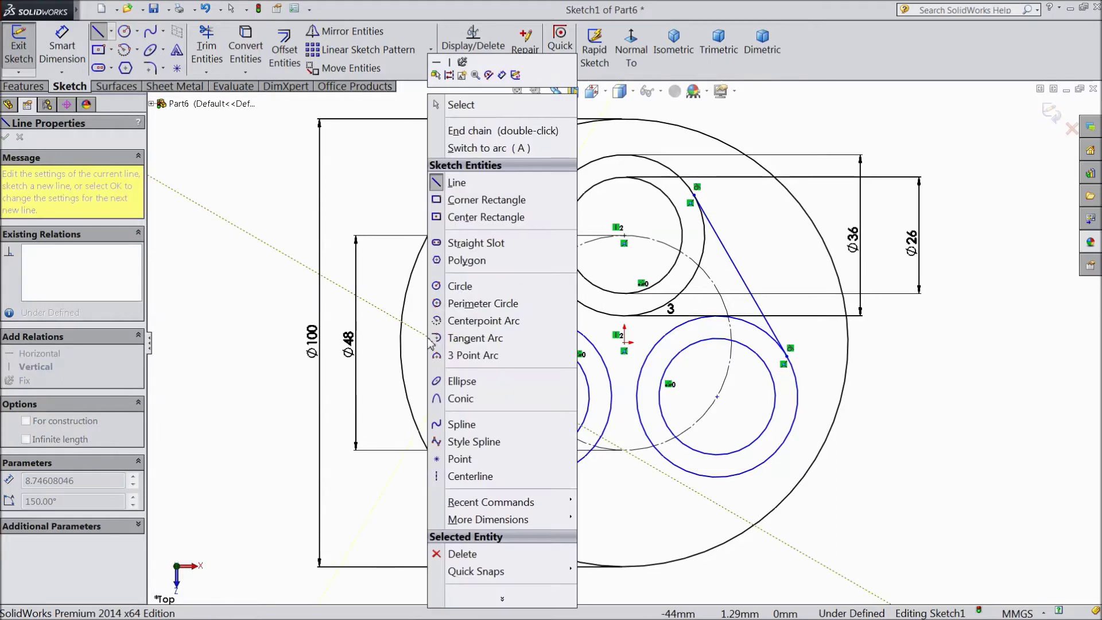
{"action": "left_click", "coordinate": [456, 183]}
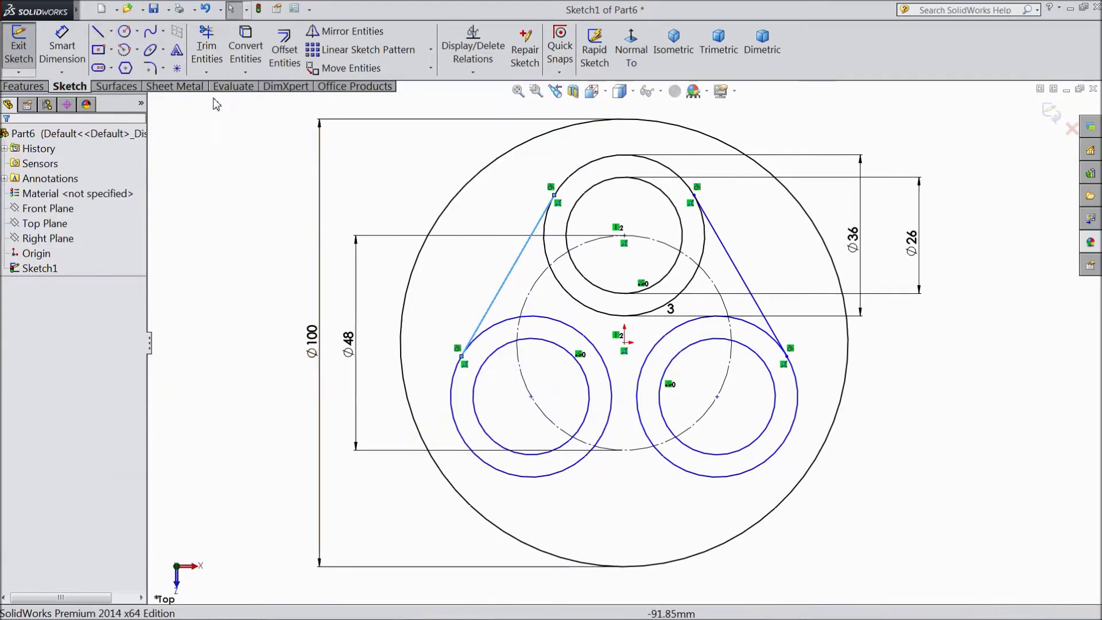
Step: Draw a bottom tangent line joining the lower-right and lower-left Ø36 circles
{"action": "left_click", "coordinate": [98, 32]}
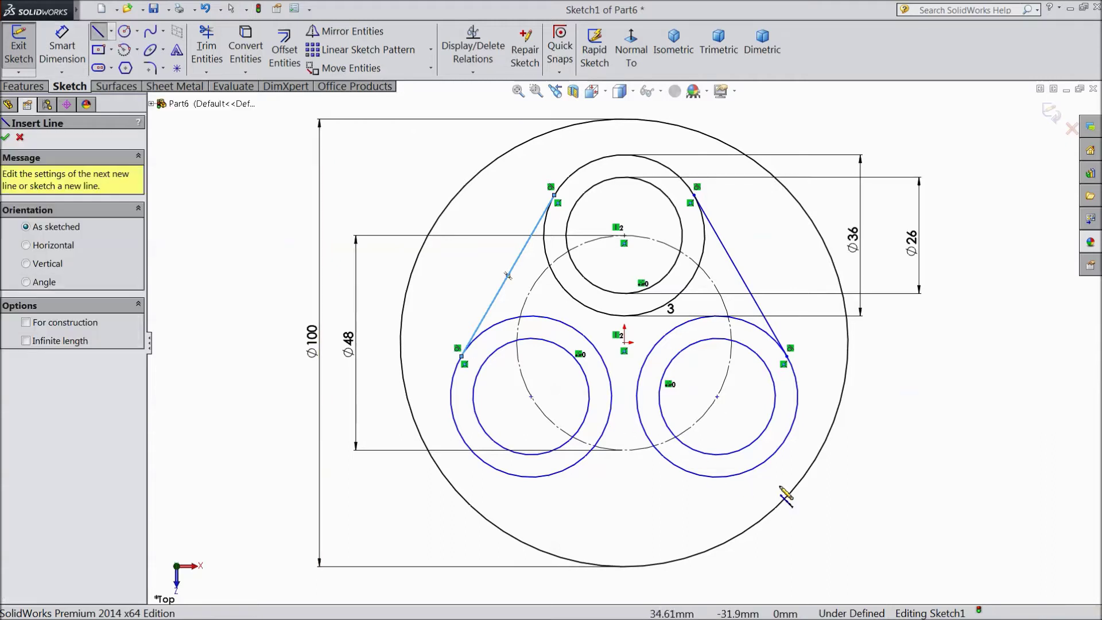
{"action": "left_click", "coordinate": [722, 478]}
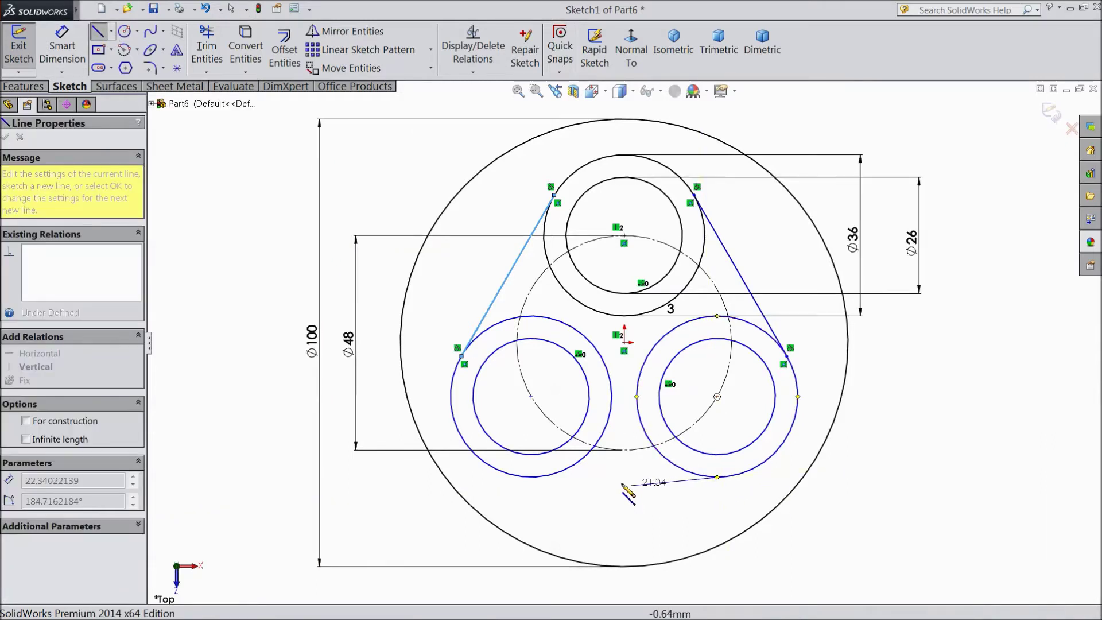
{"action": "left_click", "coordinate": [533, 478]}
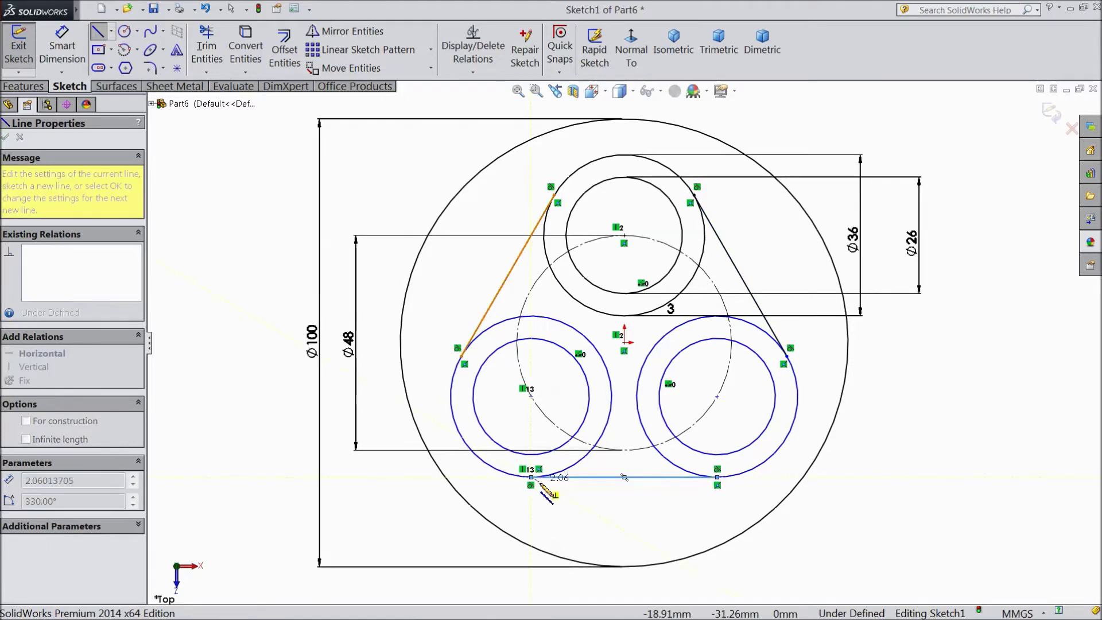
{"action": "right_click", "coordinate": [541, 490]}
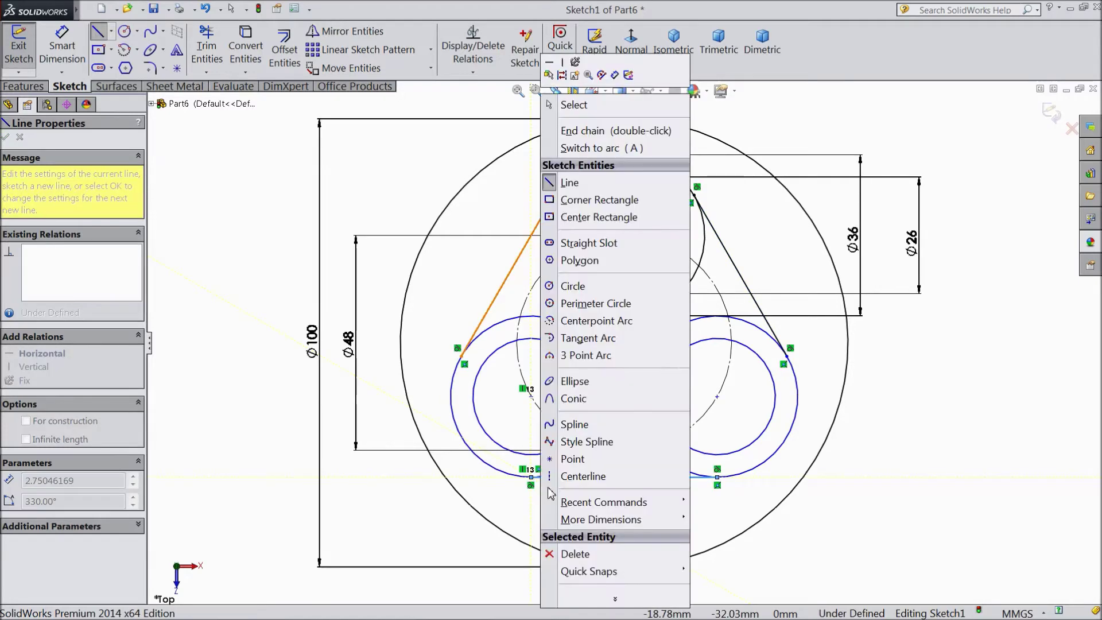
{"action": "left_click", "coordinate": [587, 185]}
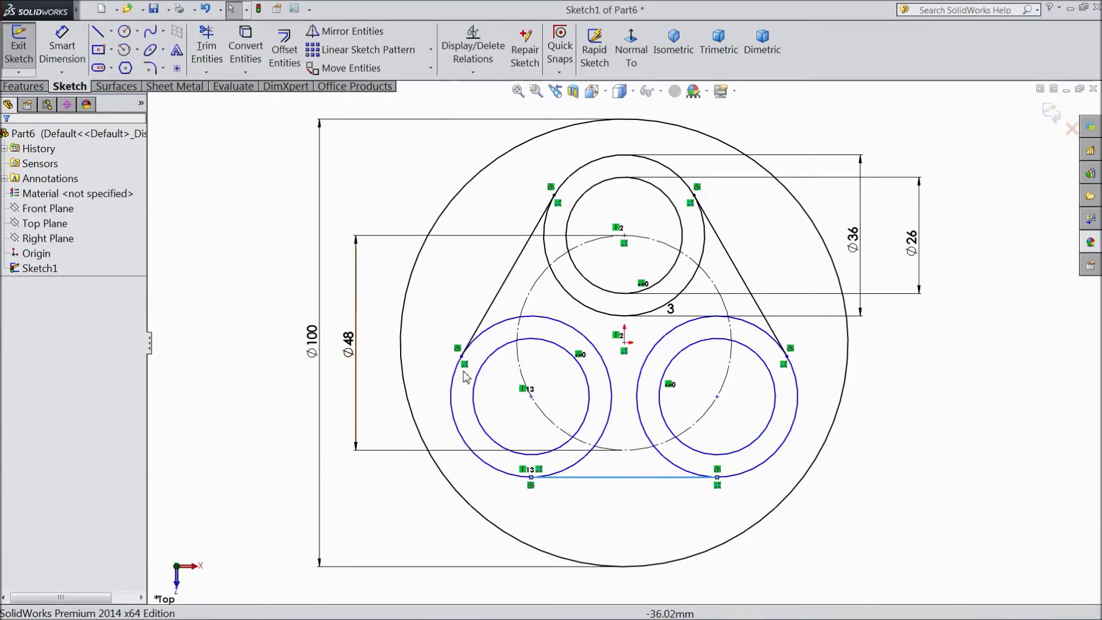
{"action": "left_click", "coordinate": [23, 87]}
Step: Extrude the Ø100 circle 15 mm downward, leaving the three Ø26 circles as through holes
{"action": "left_click", "coordinate": [29, 58]}
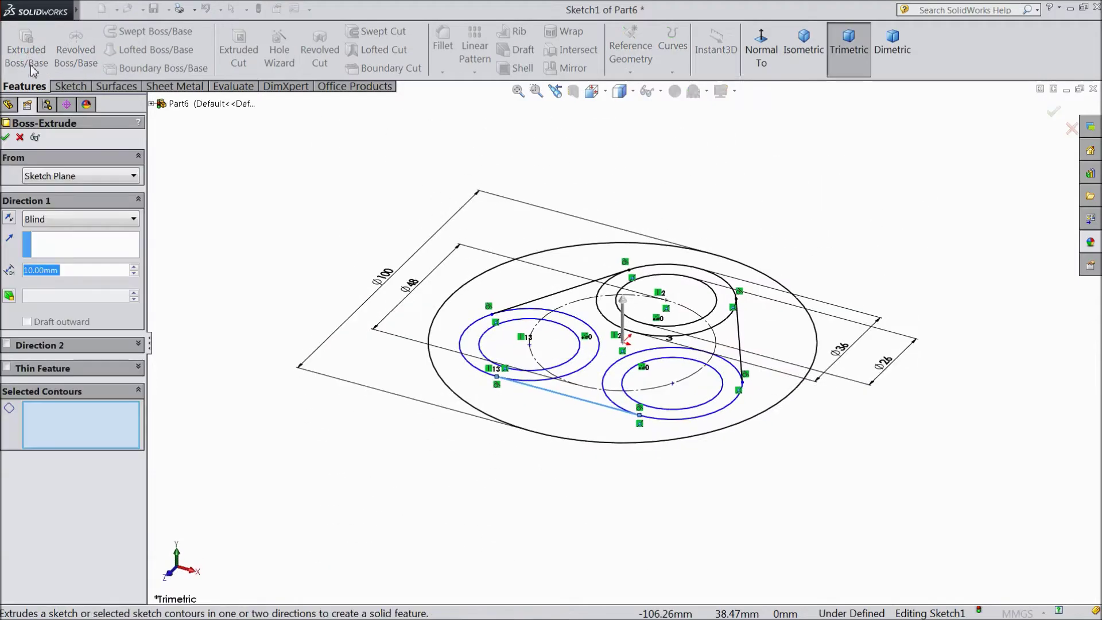
{"action": "scroll", "coordinate": [654, 367], "scroll_direction": "down", "scroll_amount": 3}
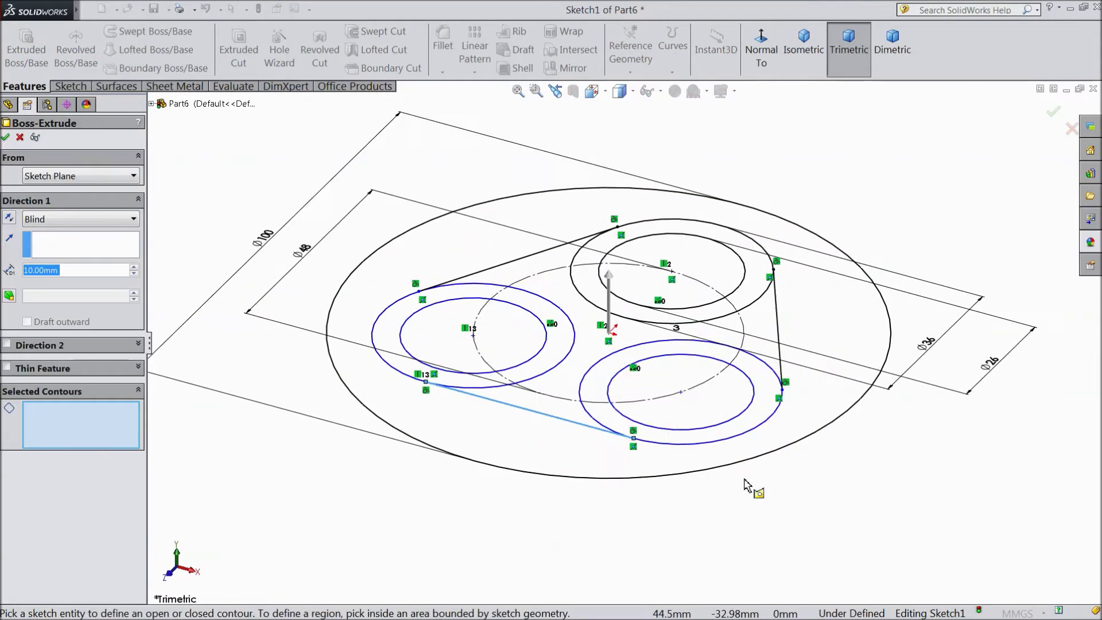
{"action": "left_click", "coordinate": [745, 471]}
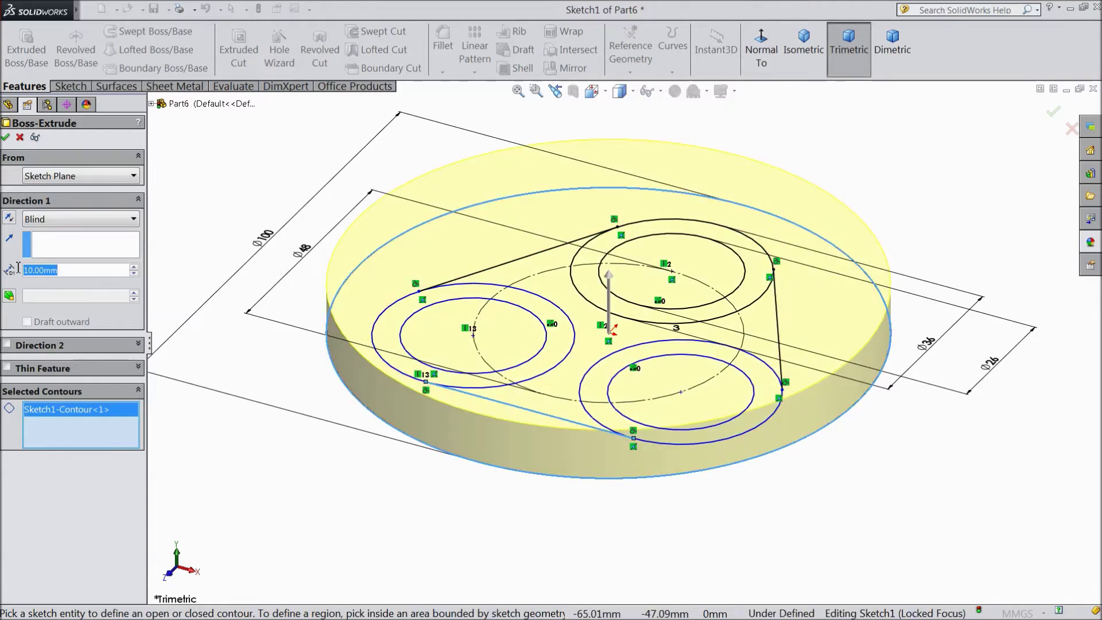
{"action": "type", "text": "15"}
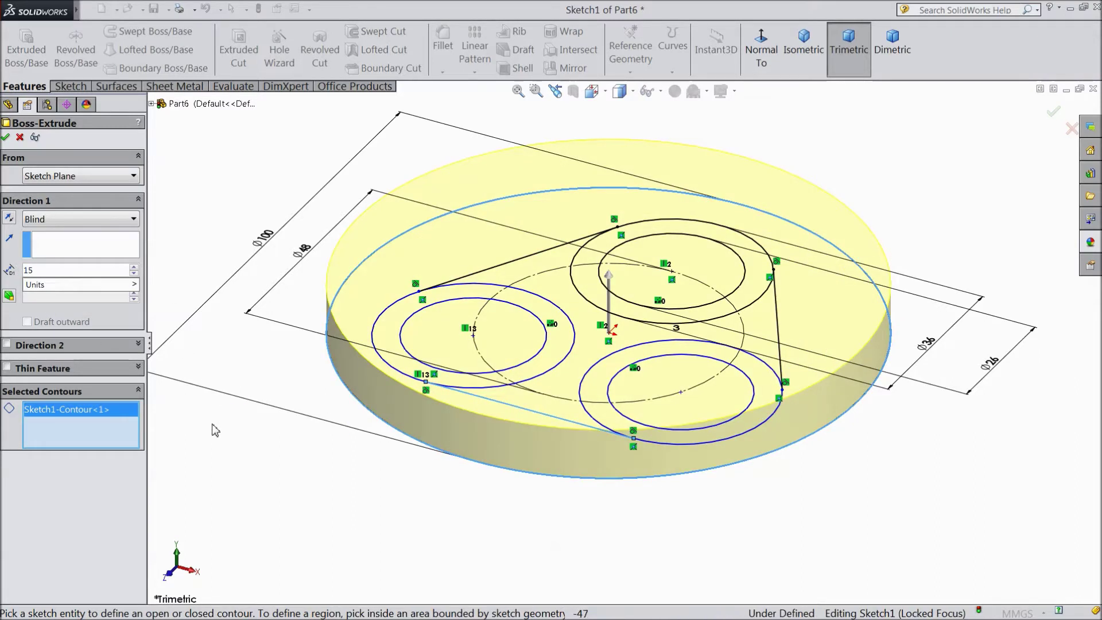
{"action": "key", "text": "Return"}
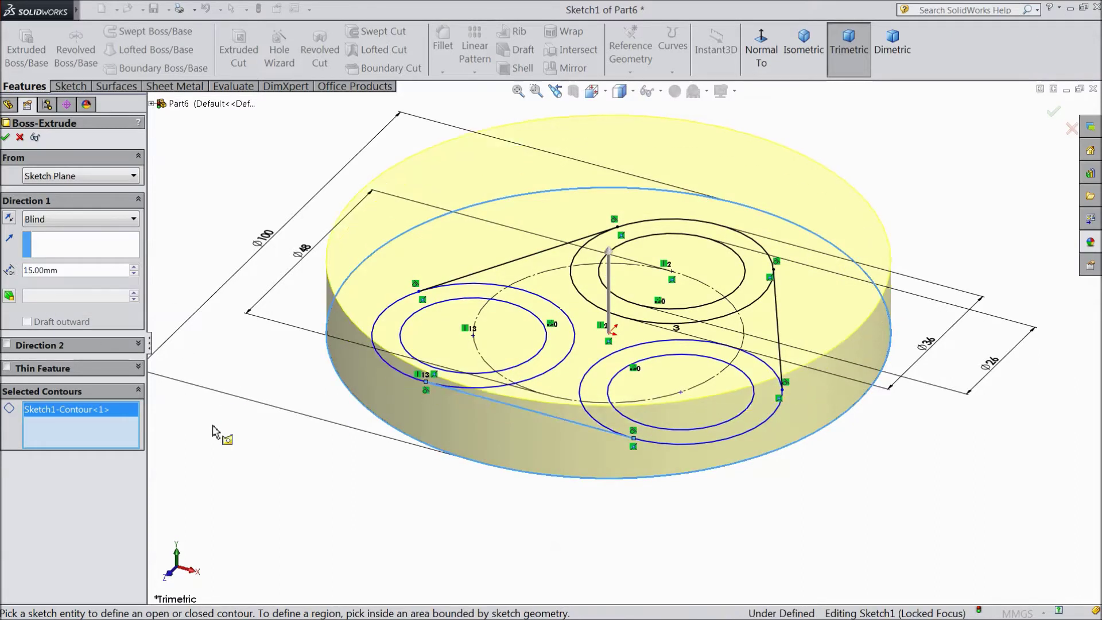
{"action": "left_click", "coordinate": [9, 221]}
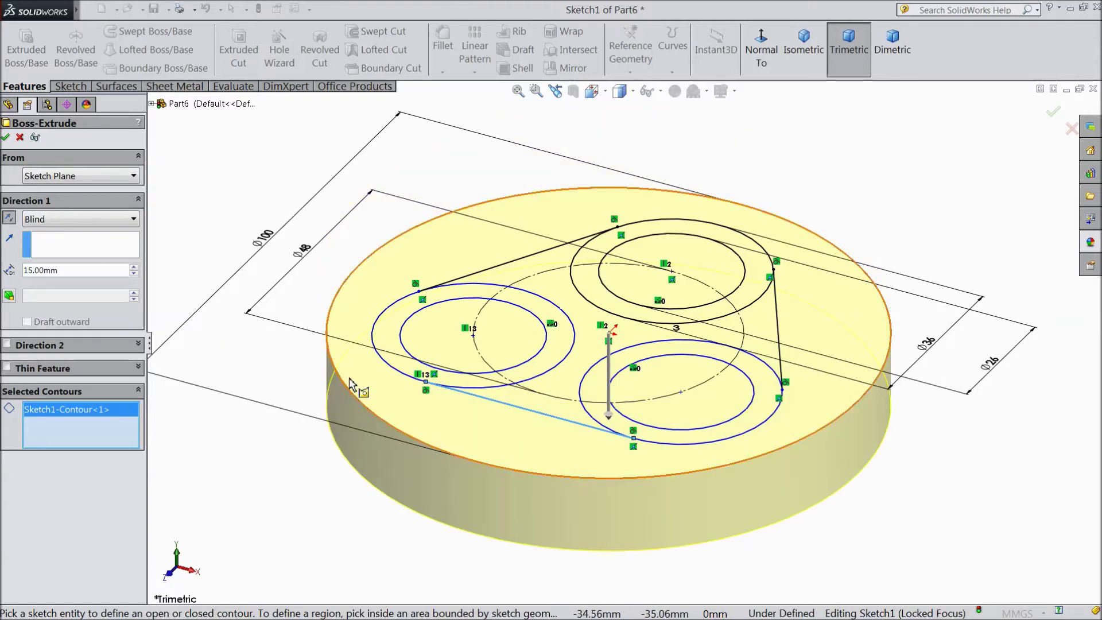
{"action": "left_click", "coordinate": [533, 358]}
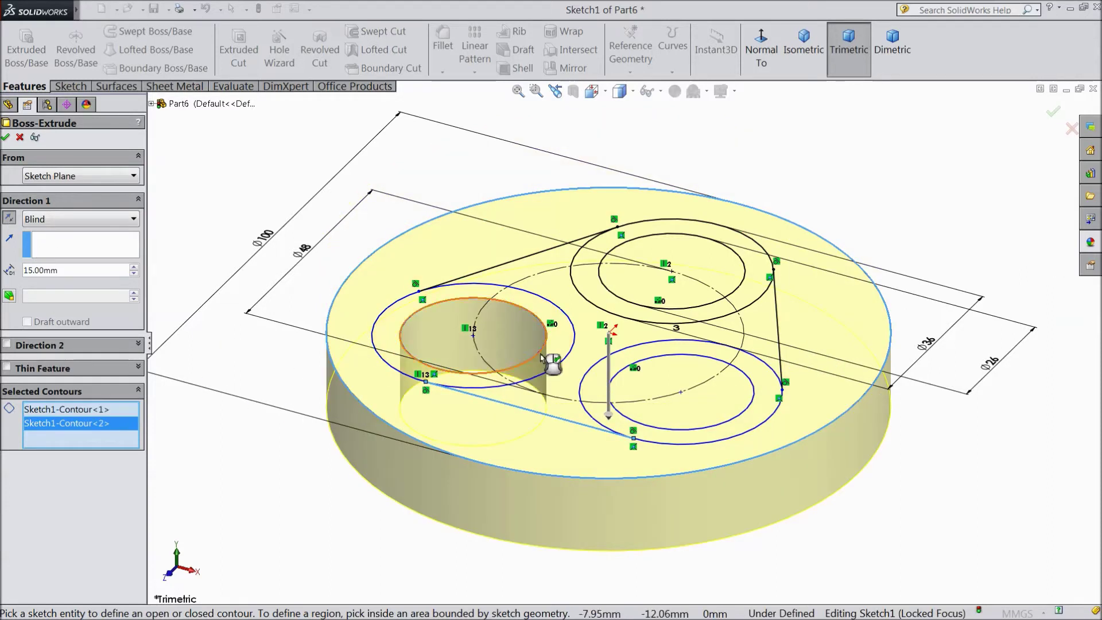
{"action": "left_click", "coordinate": [680, 310]}
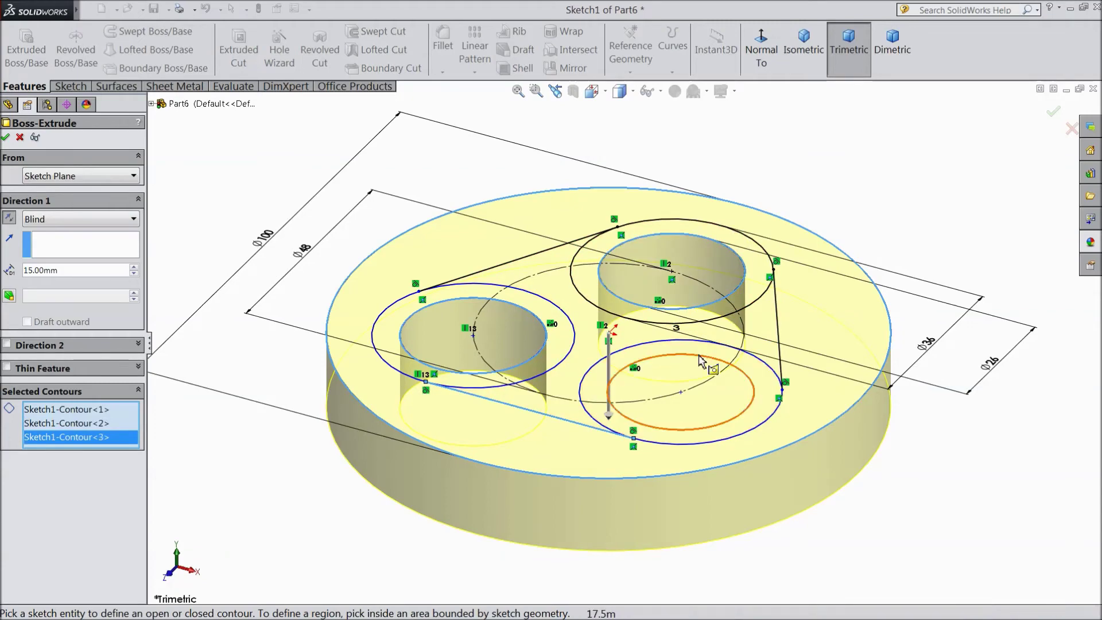
{"action": "left_click", "coordinate": [609, 375]}
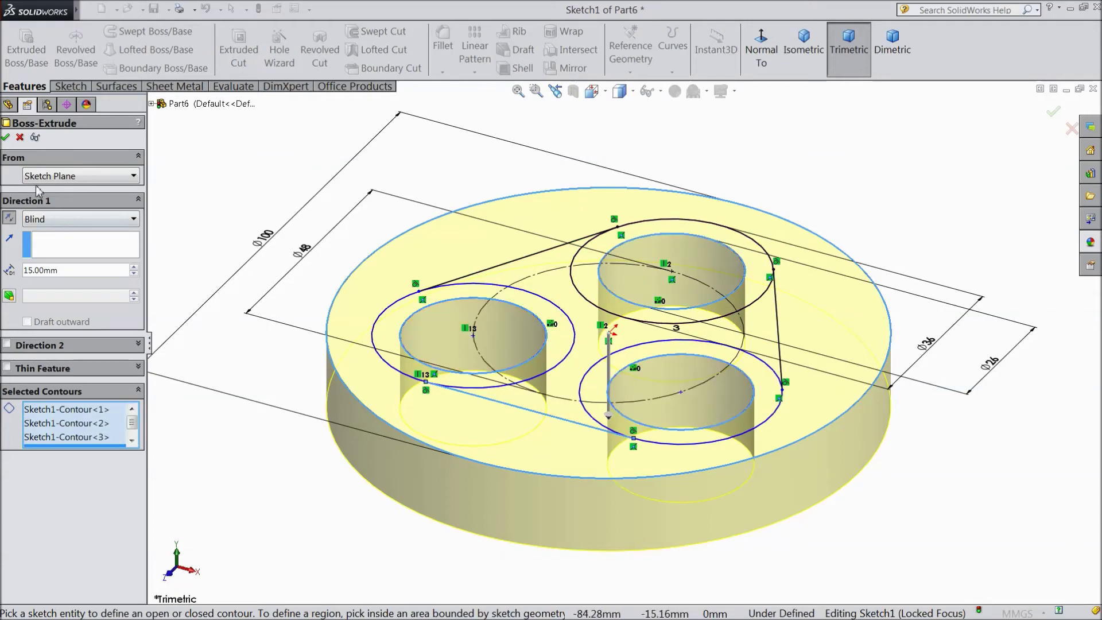
{"action": "left_click", "coordinate": [6, 138]}
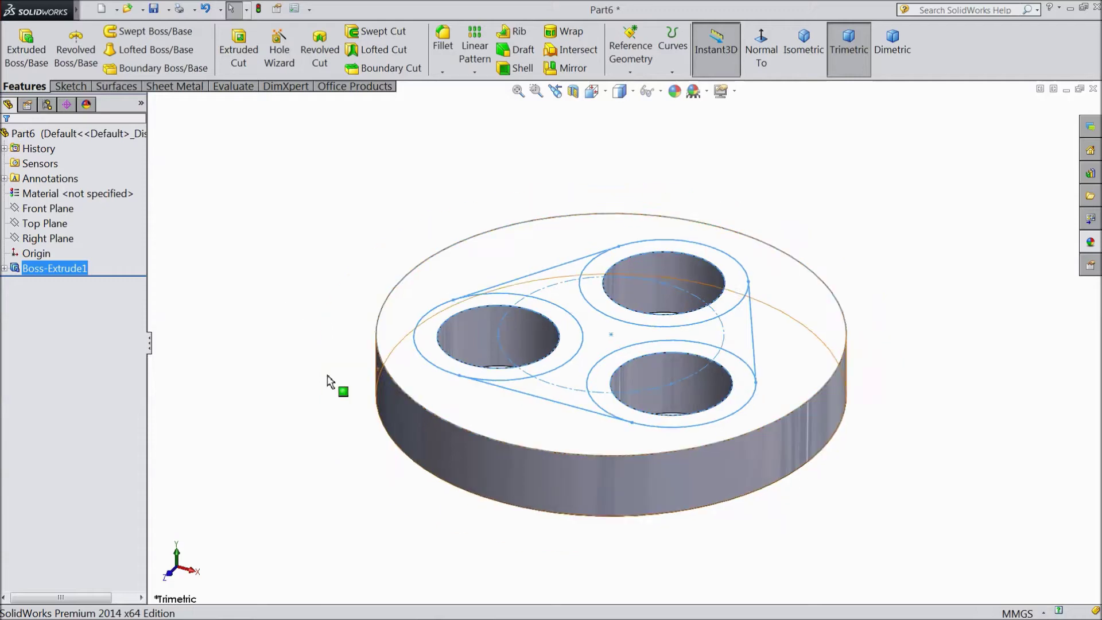
Step: Shell the disc to 3 mm thickness, removing its bottom face
{"action": "middle_click_drag", "start_coordinate": [356, 515], "coordinate": [322, 519]}
{"action": "scroll", "coordinate": [404, 441], "scroll_direction": "up", "scroll_amount": 2}
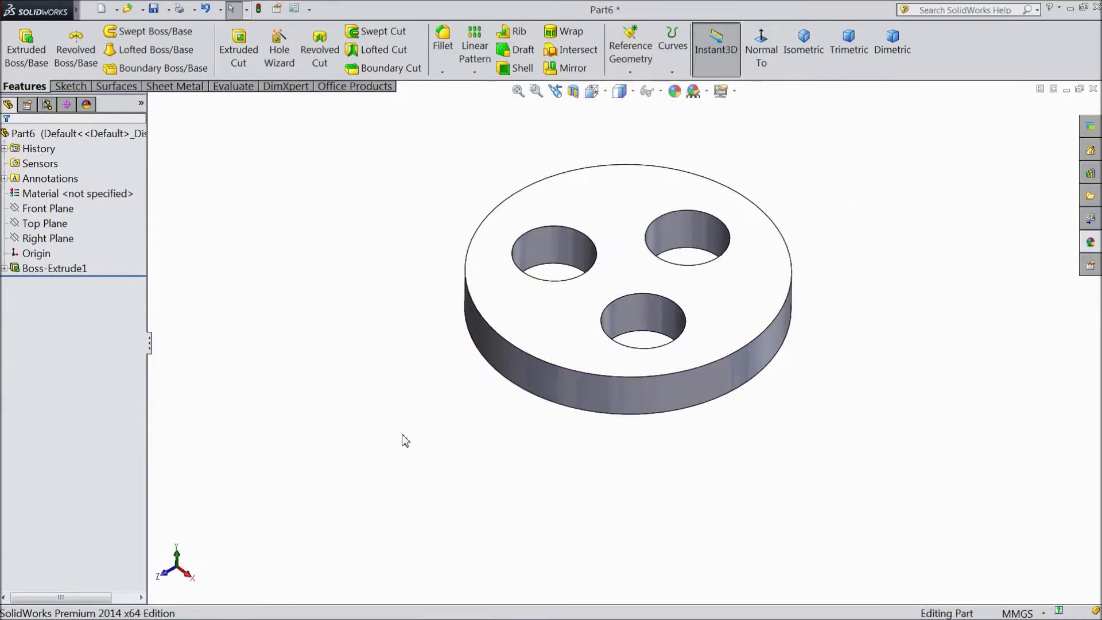
{"action": "scroll", "coordinate": [672, 205], "scroll_direction": "down", "scroll_amount": 2}
{"action": "left_click", "coordinate": [516, 69]}
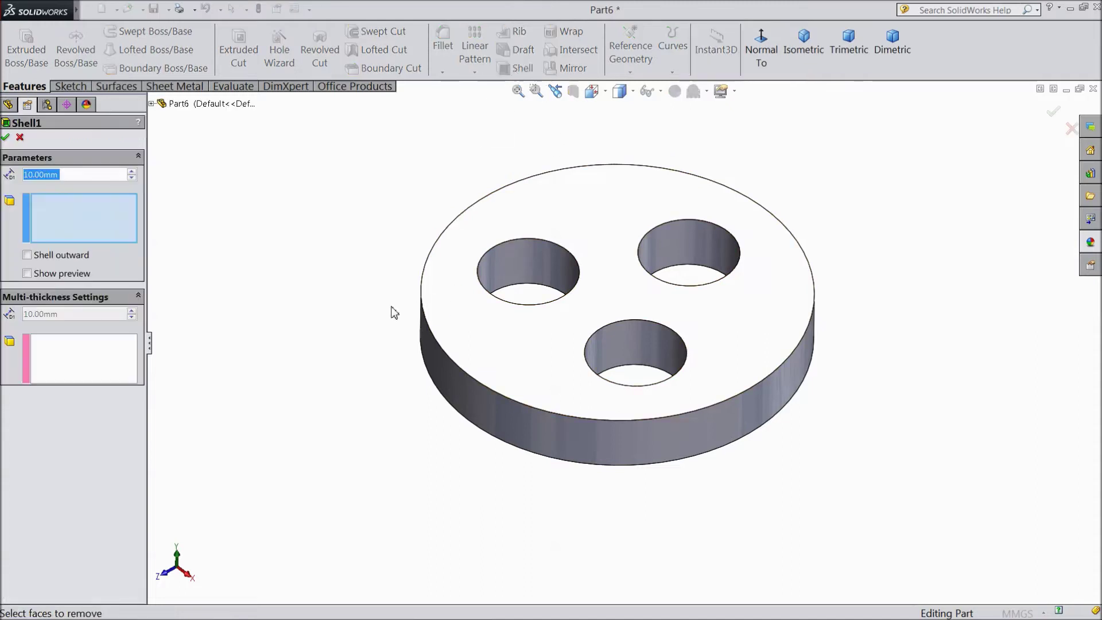
{"action": "type", "text": "3"}
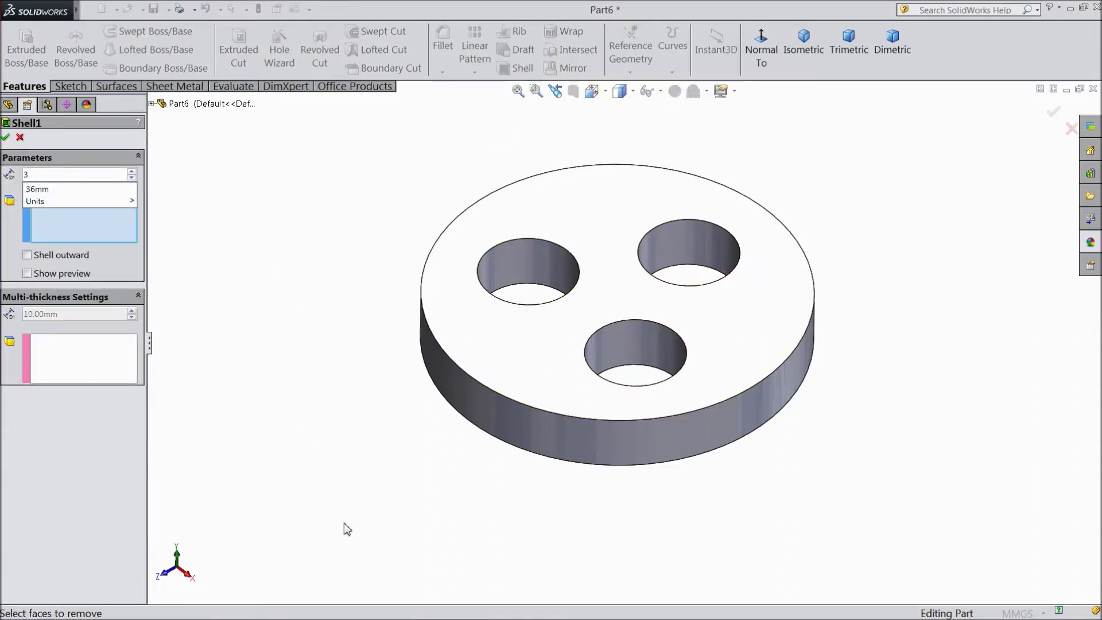
{"action": "middle_click_drag", "start_coordinate": [347, 529], "coordinate": [348, 250]}
{"action": "scroll", "coordinate": [665, 345], "scroll_direction": "down", "scroll_amount": 2}
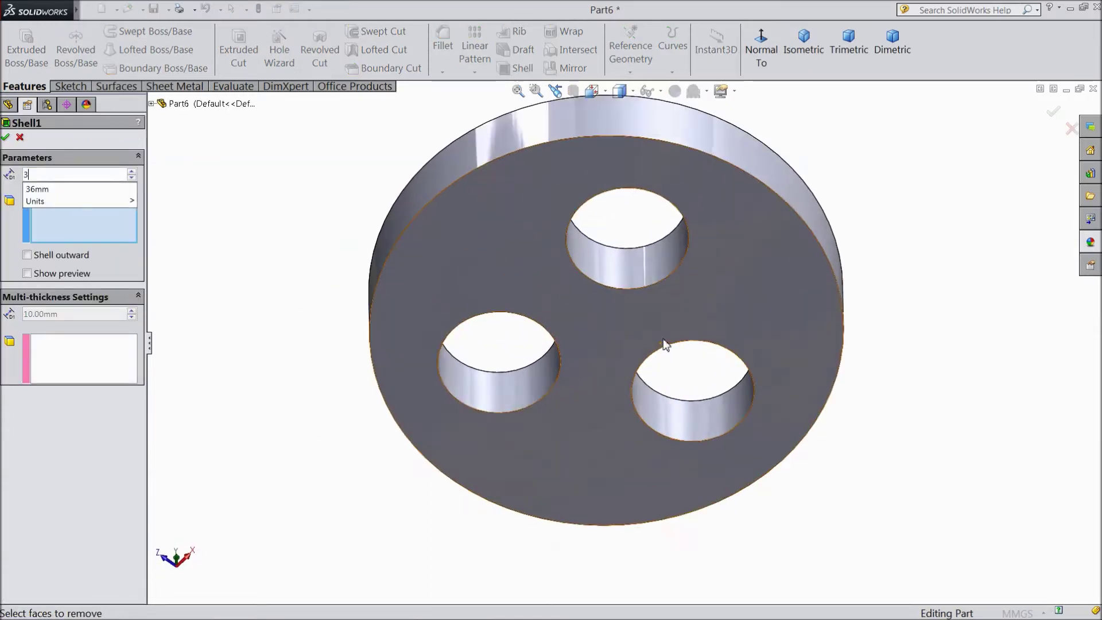
{"action": "left_click", "coordinate": [622, 329]}
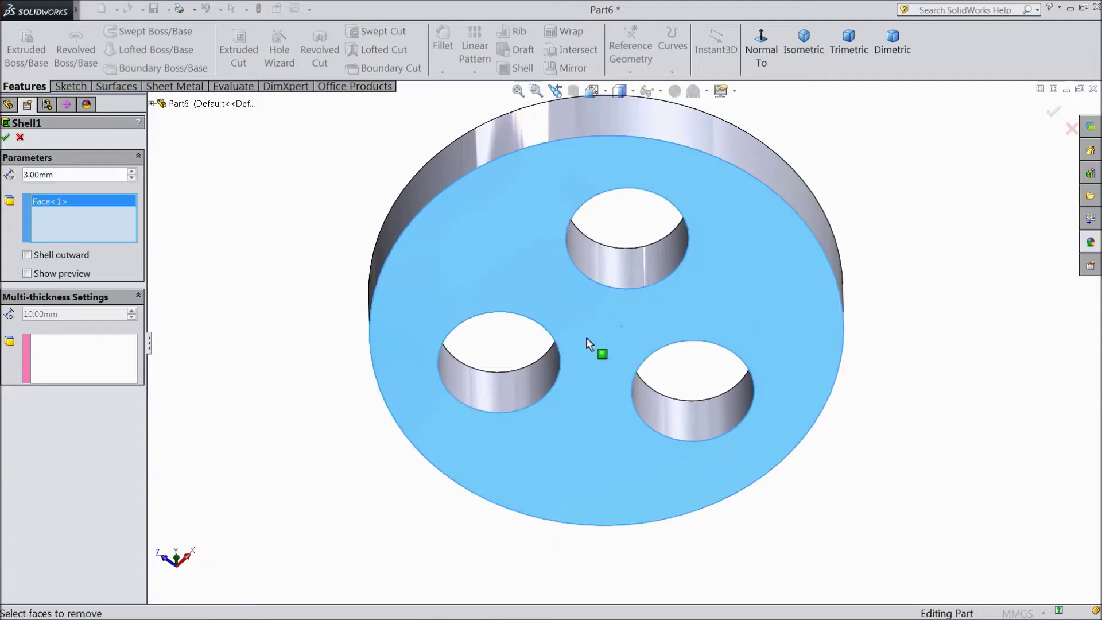
{"action": "left_click", "coordinate": [6, 138]}
{"action": "middle_click_drag", "start_coordinate": [303, 219], "coordinate": [218, 456]}
Step: Start a new boss extrusion from Sketch1 with the three hole rings and central triangle region
{"action": "left_click", "coordinate": [5, 268]}
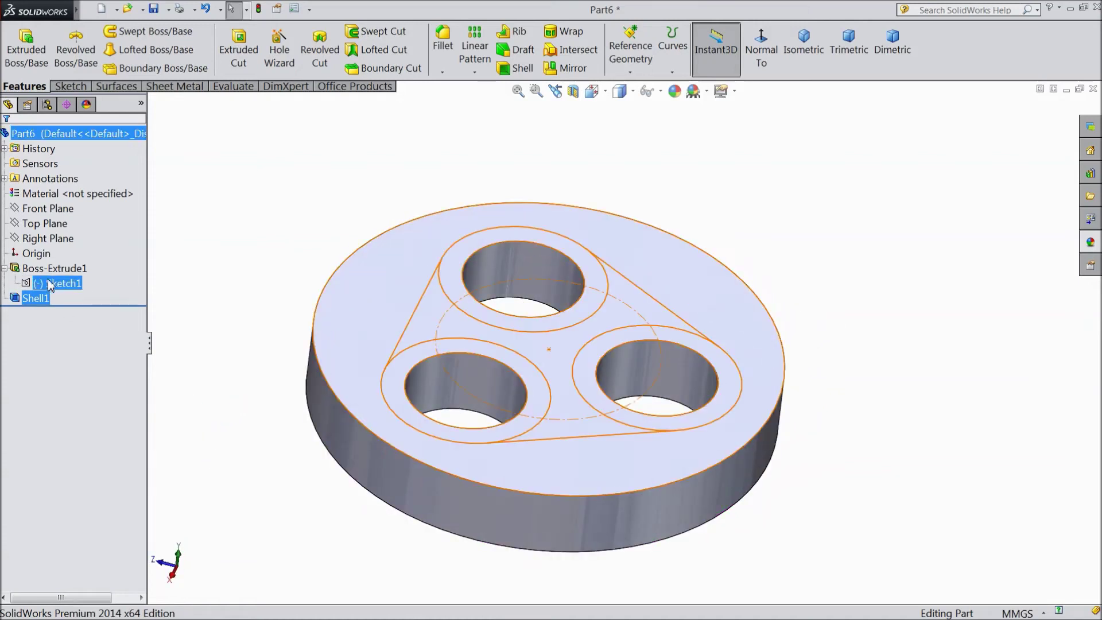
{"action": "left_click", "coordinate": [62, 284]}
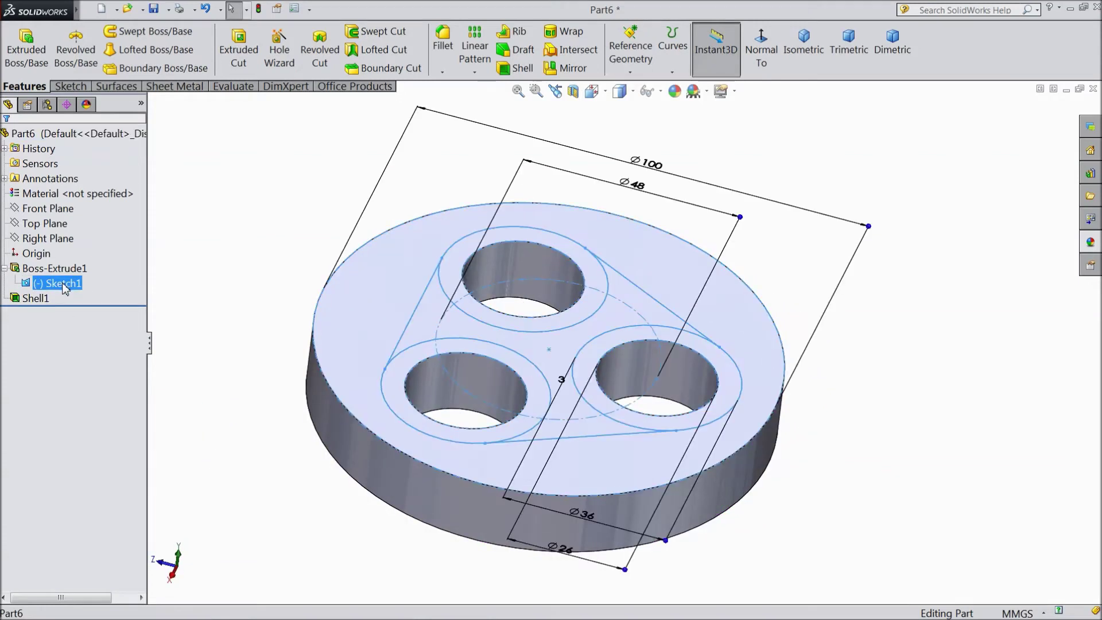
{"action": "left_click", "coordinate": [24, 61]}
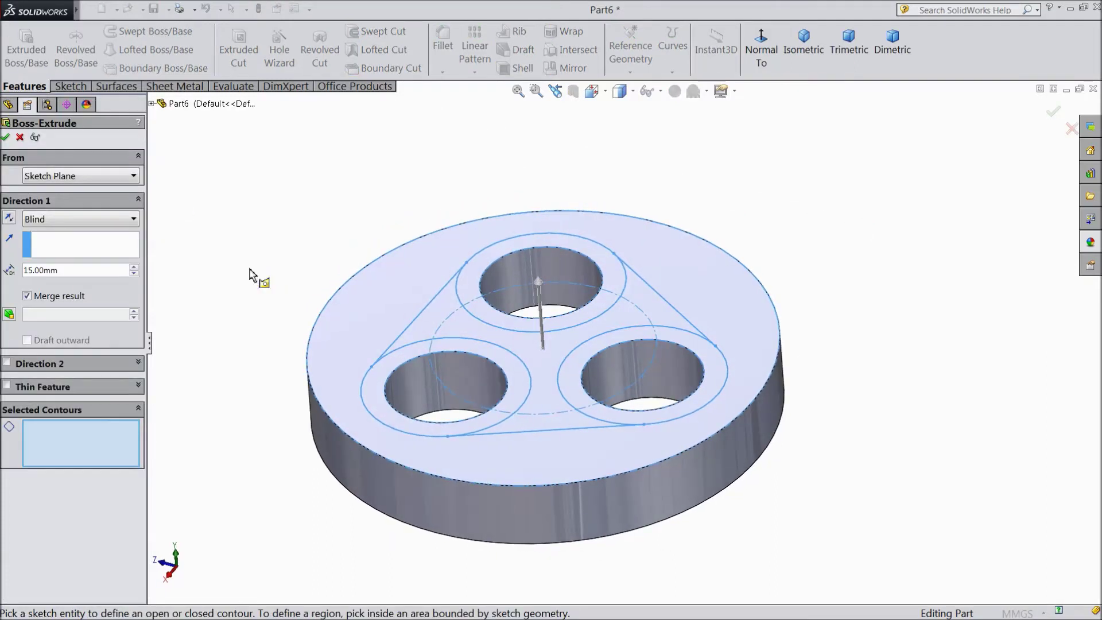
{"action": "scroll", "coordinate": [529, 382], "scroll_direction": "down", "scroll_amount": 2}
{"action": "left_click", "coordinate": [525, 391]}
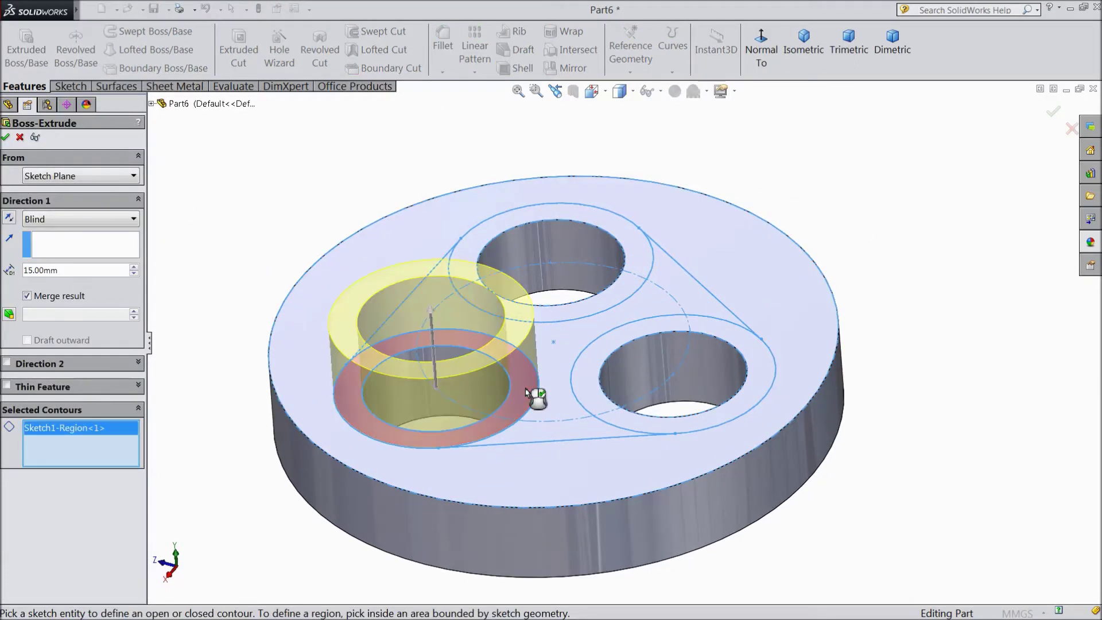
{"action": "left_click", "coordinate": [581, 311]}
{"action": "left_click", "coordinate": [628, 340]}
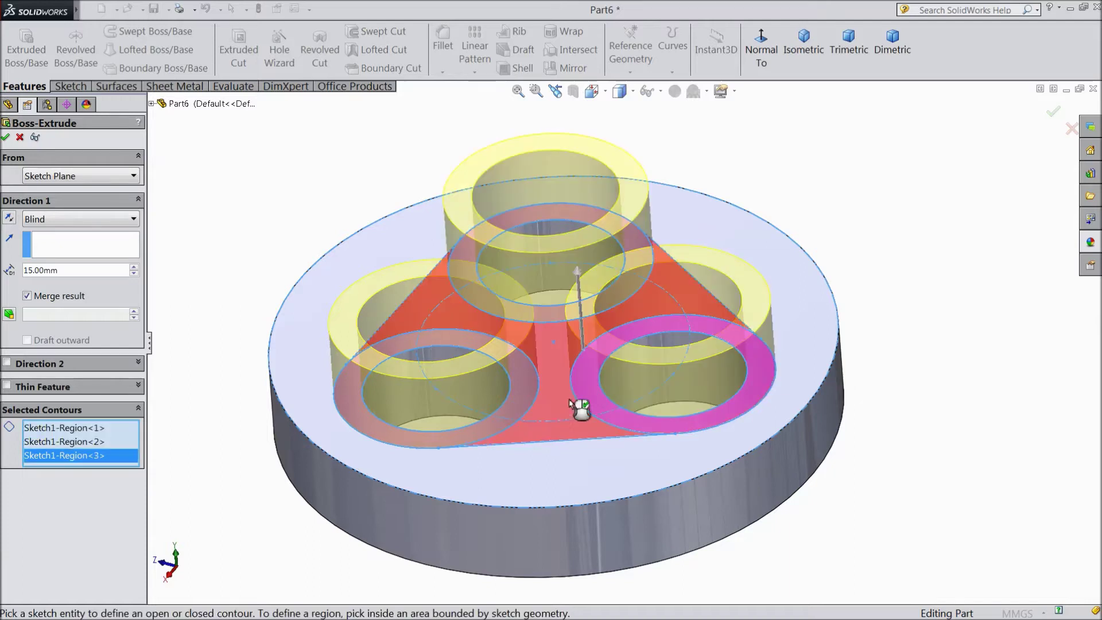
{"action": "left_click", "coordinate": [558, 407]}
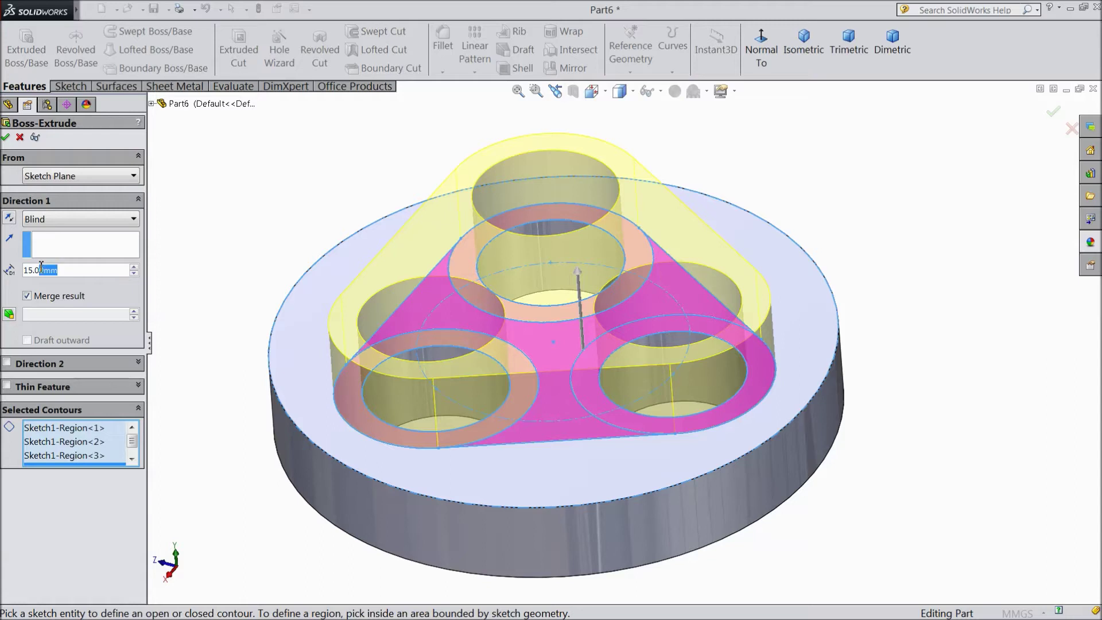
Step: Set the boss depth to 20 mm and accept it as a separate solid body
{"action": "type", "text": "20"}
{"action": "key", "text": "Return"}
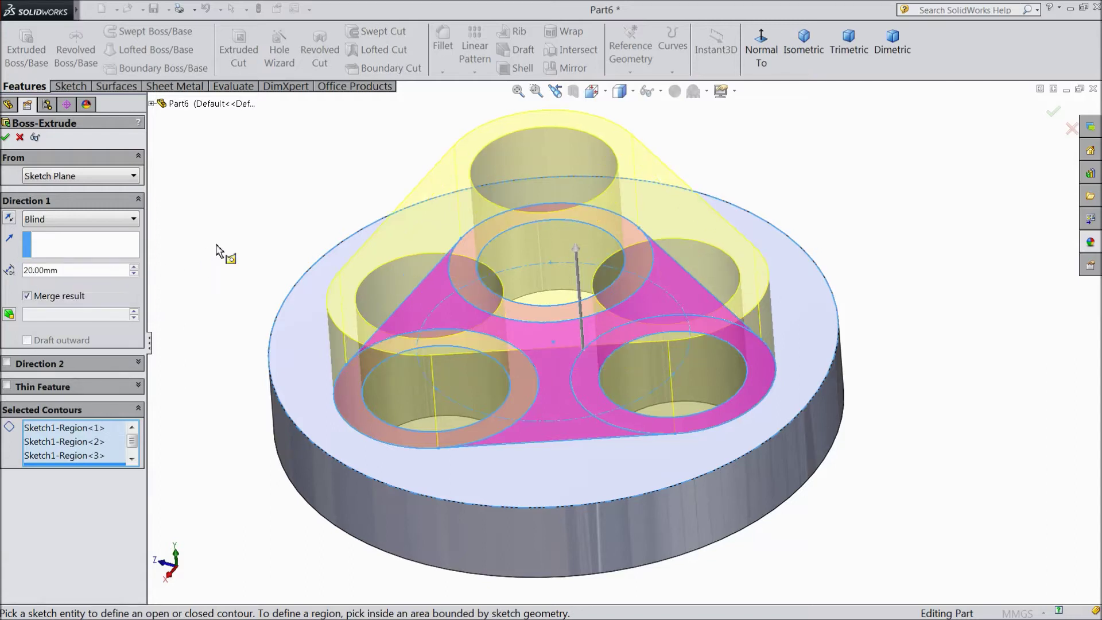
{"action": "key", "text": "z"}
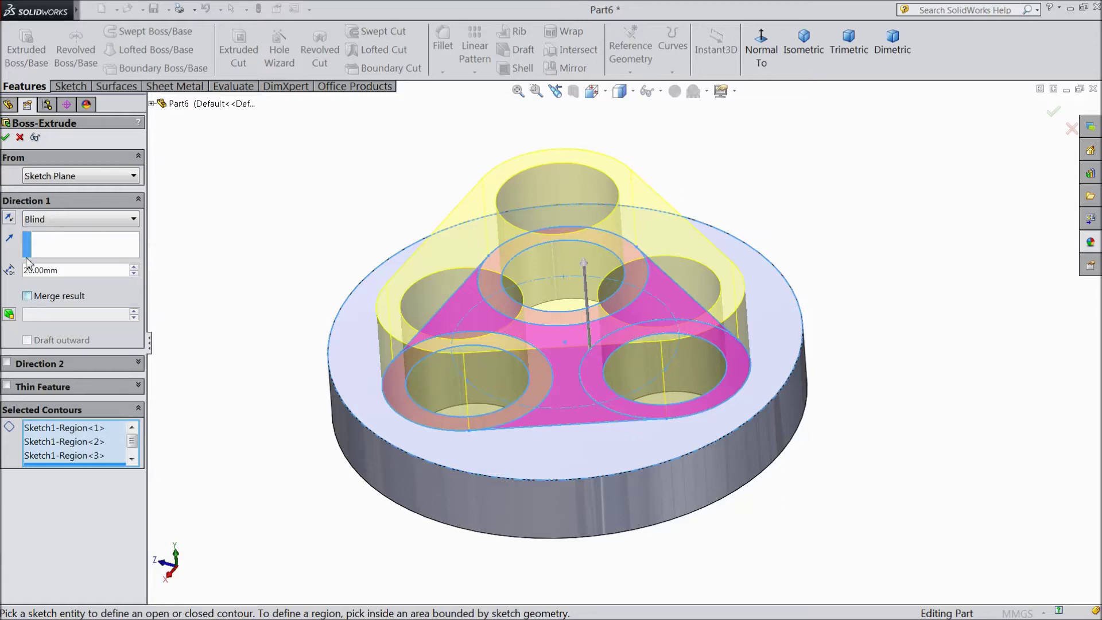
{"action": "left_click", "coordinate": [6, 138]}
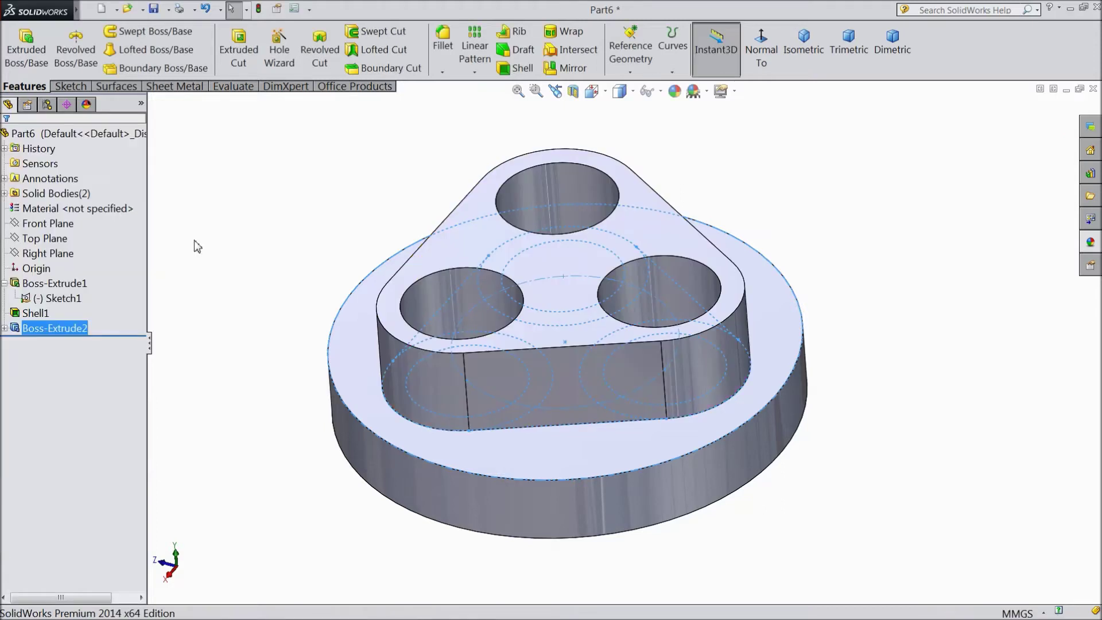
{"action": "left_click", "coordinate": [252, 310]}
Step: Orbit, fit and inspect the part's holes and underside
{"action": "middle_click_drag", "start_coordinate": [251, 319], "coordinate": [238, 446]}
{"action": "key", "text": "Escape"}
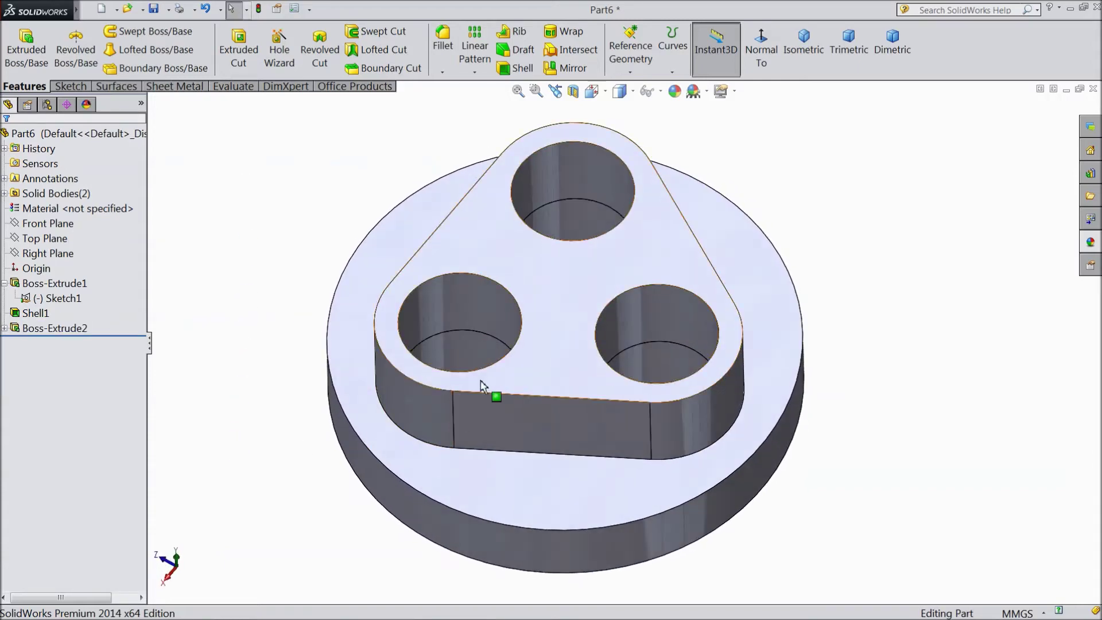
{"action": "scroll", "coordinate": [482, 386], "scroll_direction": "down", "scroll_amount": 3}
{"action": "left_click", "coordinate": [471, 325]}
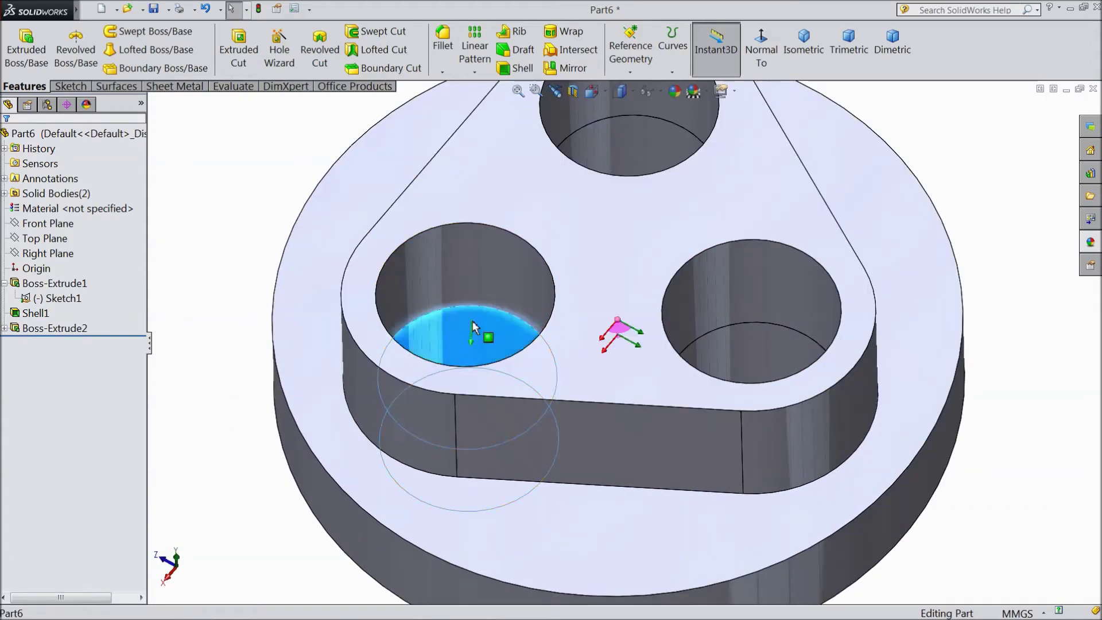
{"action": "left_click", "coordinate": [470, 277]}
{"action": "left_click", "coordinate": [232, 294]}
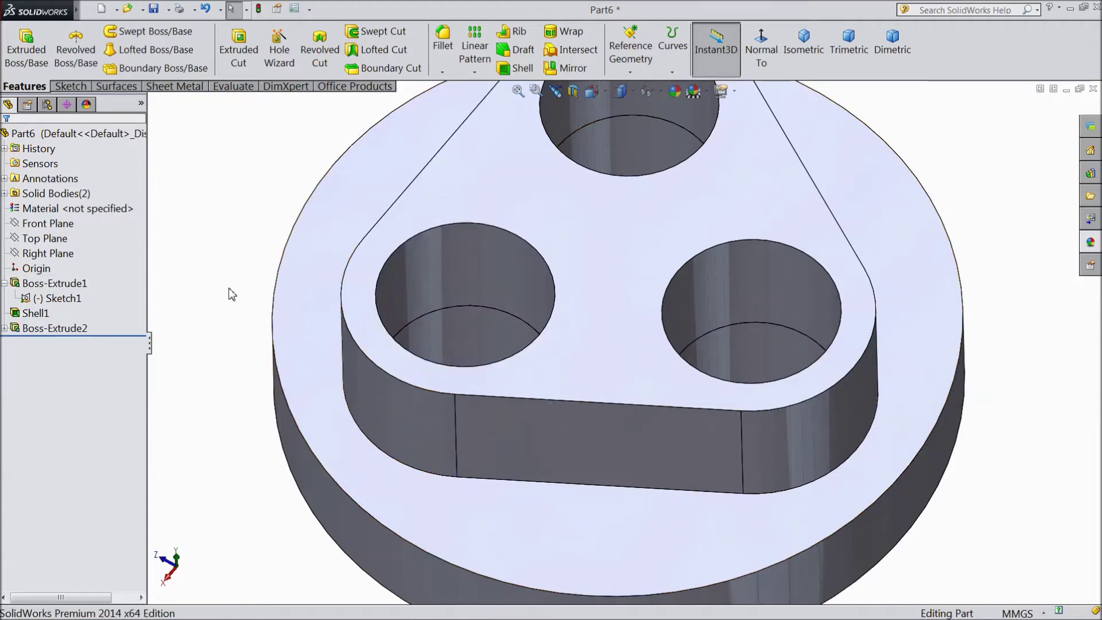
{"action": "key", "text": "f"}
{"action": "middle_click_drag", "start_coordinate": [276, 420], "coordinate": [276, 380]}
{"action": "middle_click_drag", "start_coordinate": [337, 286], "coordinate": [328, 322]}
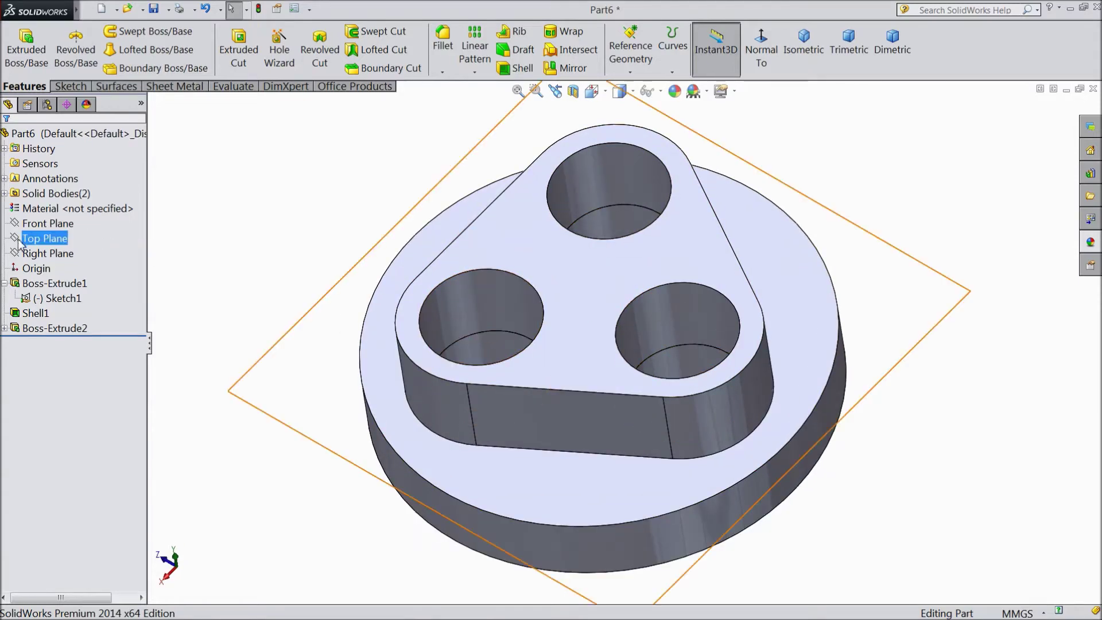
Step: Check the Shell1 and Boss-Extrude2 bodies, then start a 3.00 mm shell removing the boss top face
{"action": "left_click", "coordinate": [45, 209]}
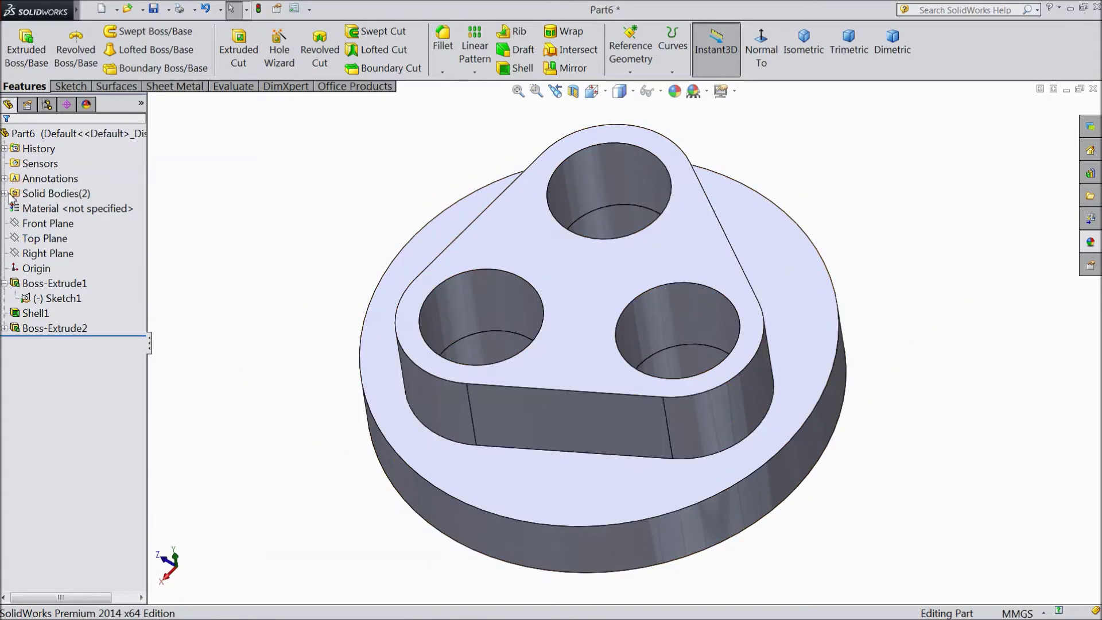
{"action": "left_click", "coordinate": [4, 193]}
{"action": "left_click", "coordinate": [52, 210]}
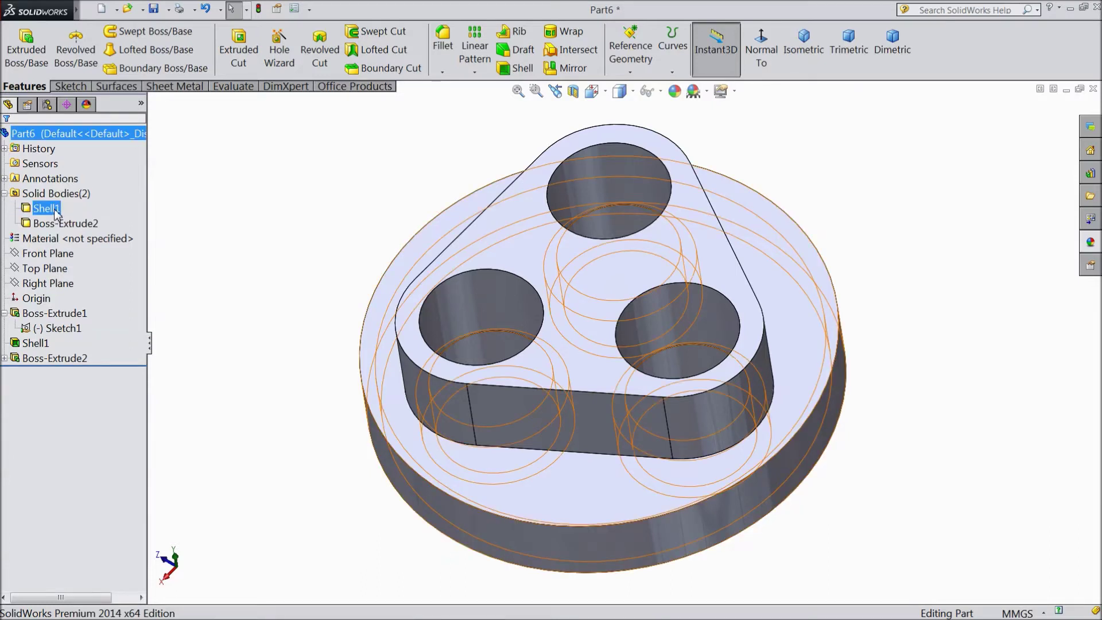
{"action": "left_click", "coordinate": [63, 223]}
{"action": "left_click", "coordinate": [211, 251]}
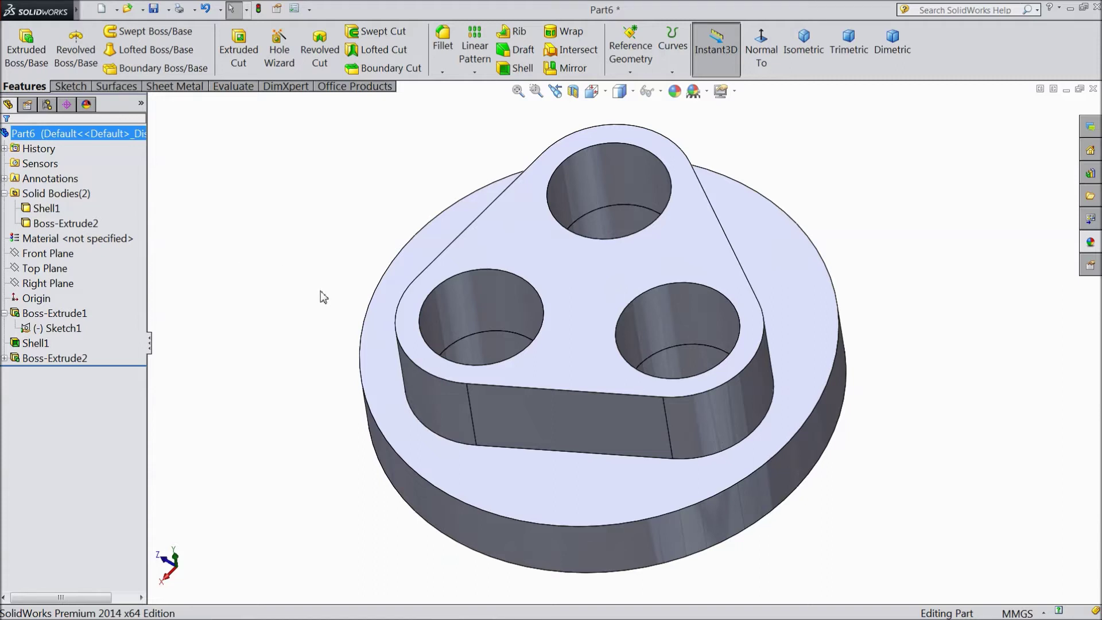
{"action": "left_click", "coordinate": [518, 74]}
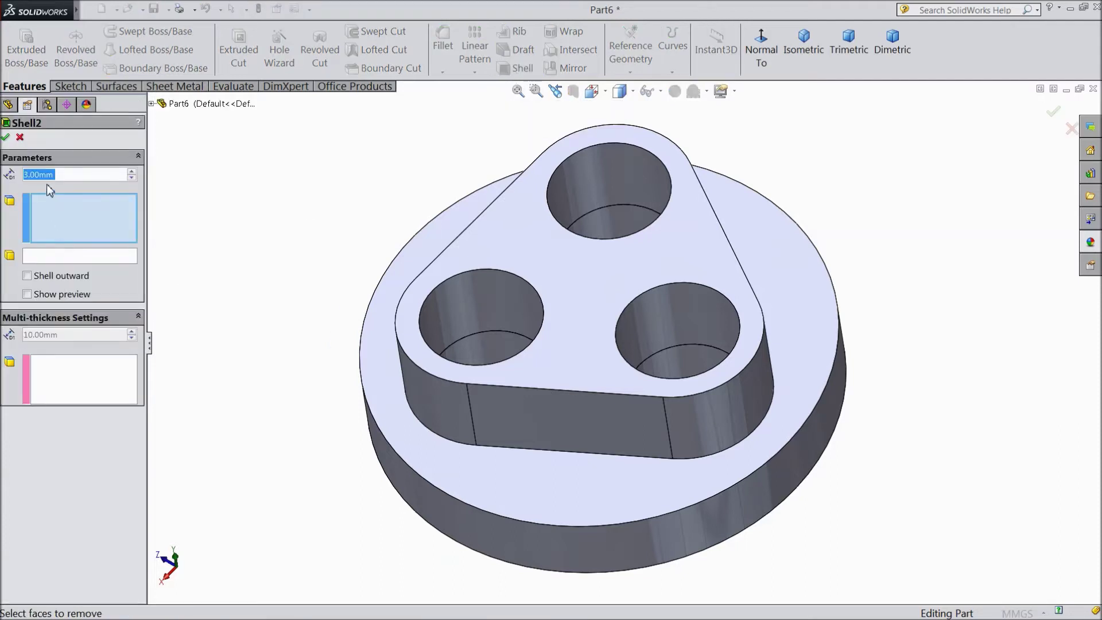
{"action": "left_click", "coordinate": [582, 300]}
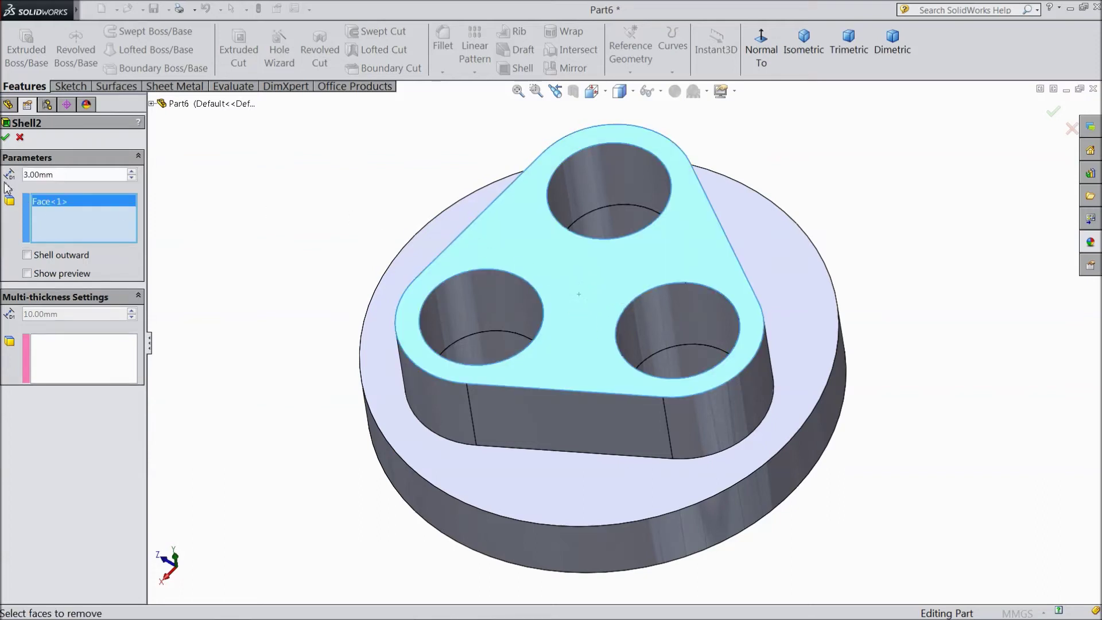
Step: Apply Shell2, leaving the boss as a 3 mm open-topped shell
{"action": "left_click", "coordinate": [6, 137]}
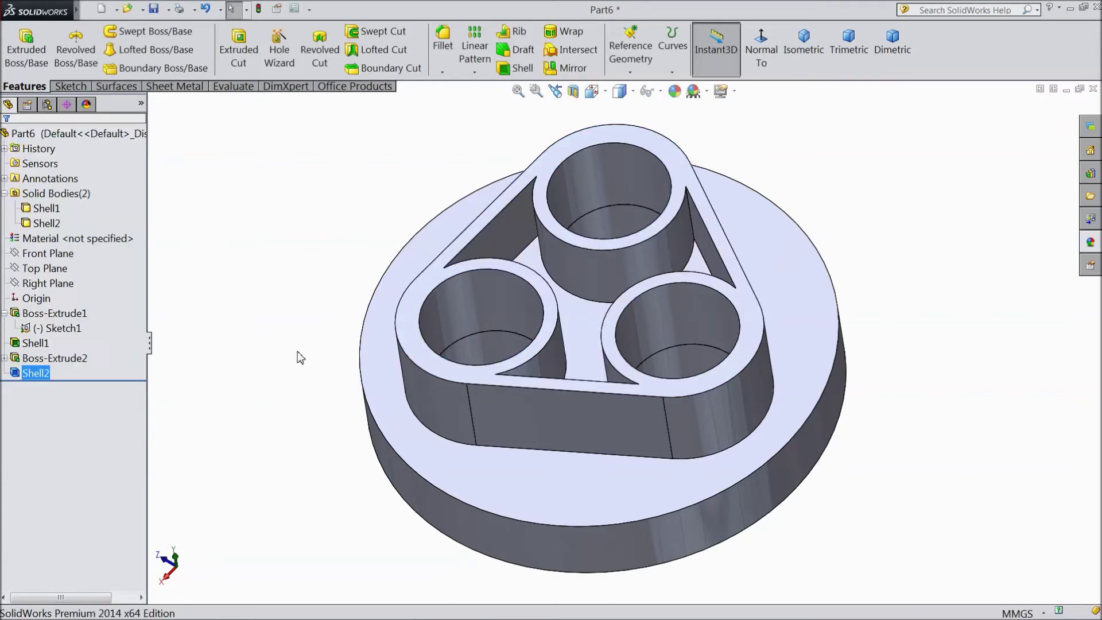
{"action": "middle_click_drag", "start_coordinate": [298, 322], "coordinate": [293, 362]}
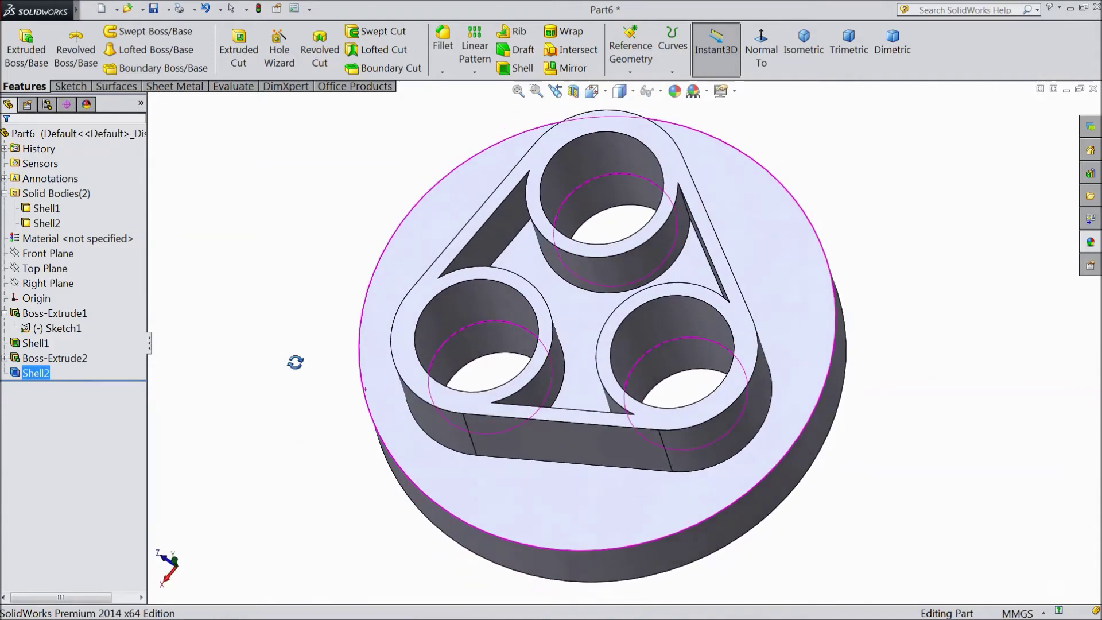
{"action": "middle_click_drag", "start_coordinate": [307, 430], "coordinate": [312, 386]}
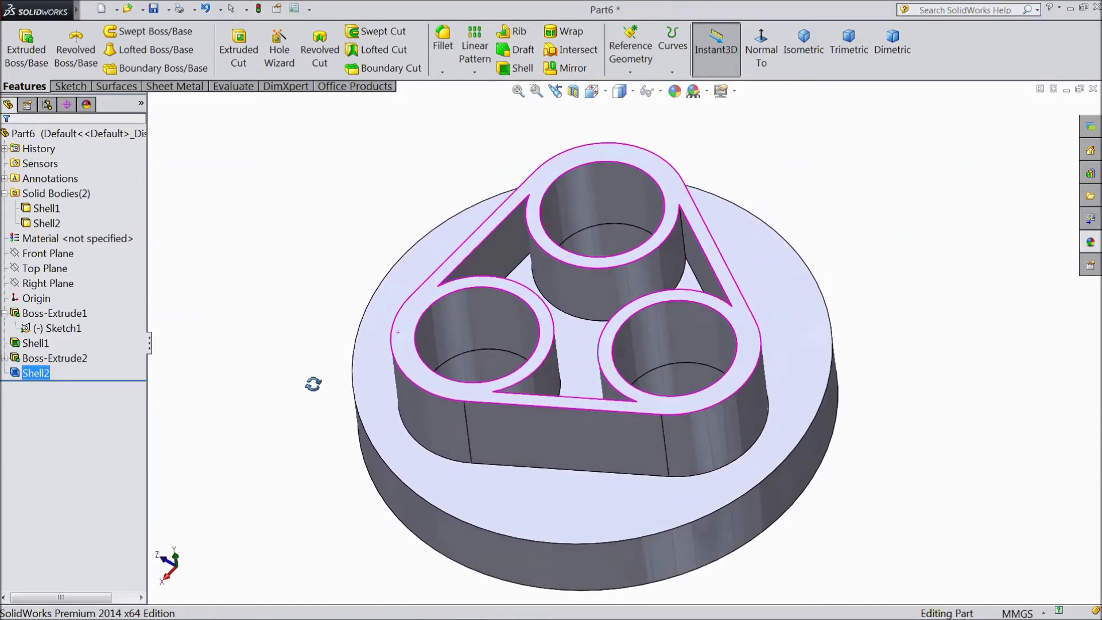
Step: Combine the Shell1 and Shell2 bodies with Add into a single solid
{"action": "left_click", "coordinate": [47, 208]}
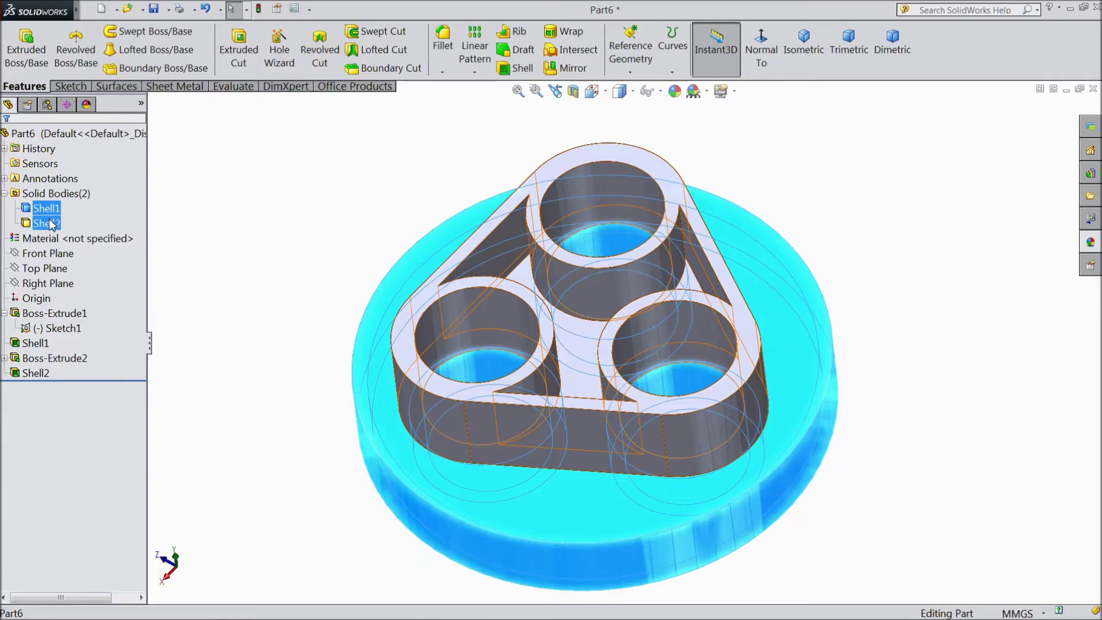
{"action": "left_click", "coordinate": [50, 227], "text": "ctrl"}
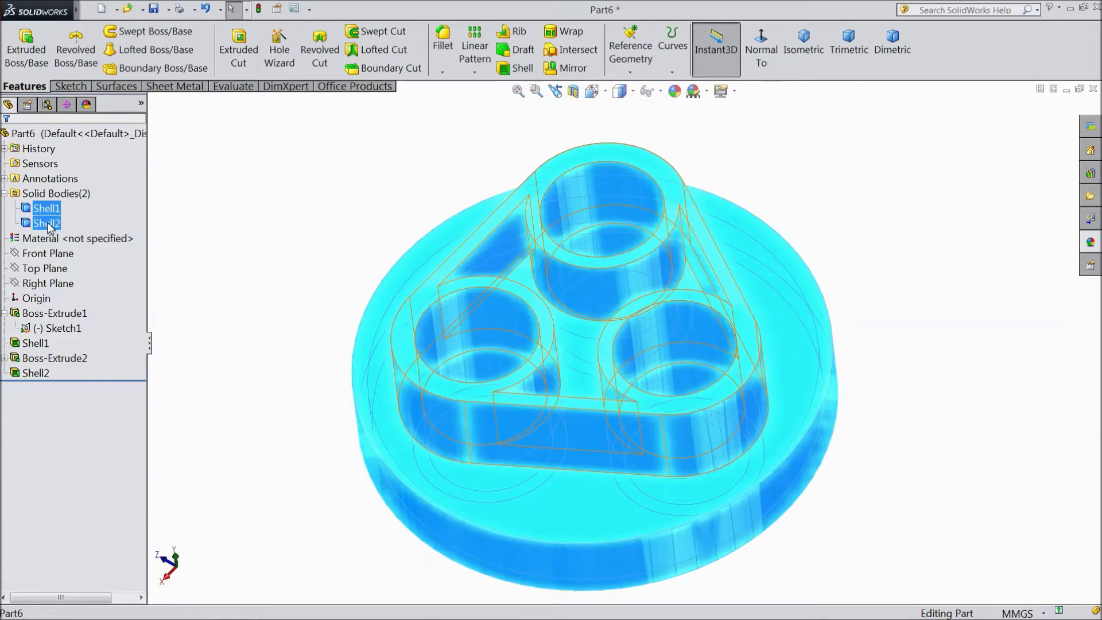
{"action": "right_click", "coordinate": [48, 226]}
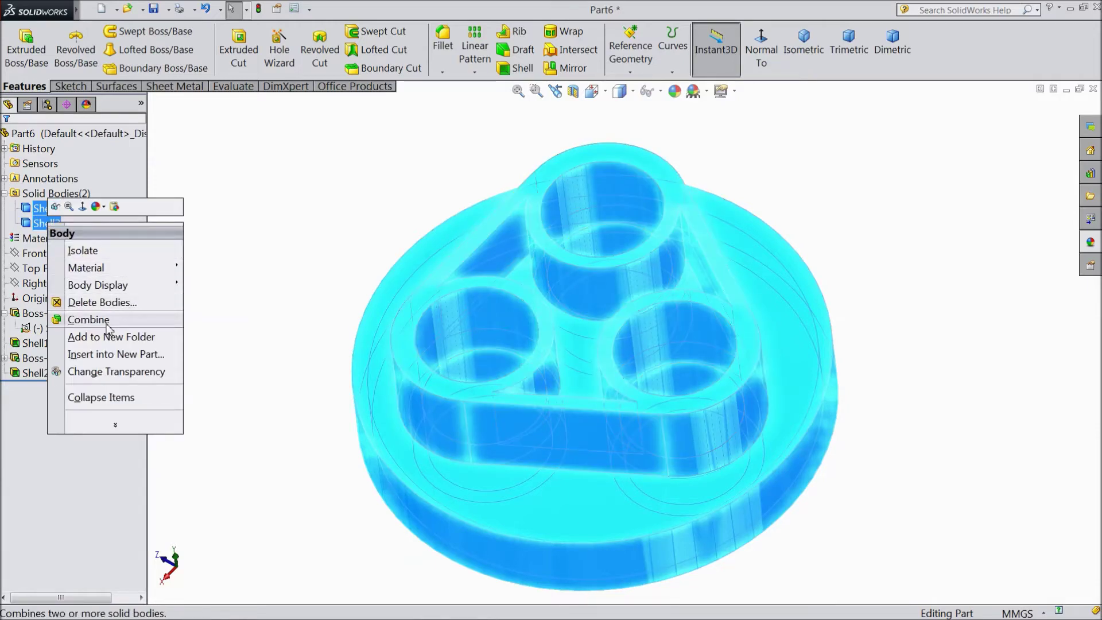
{"action": "left_click", "coordinate": [88, 320]}
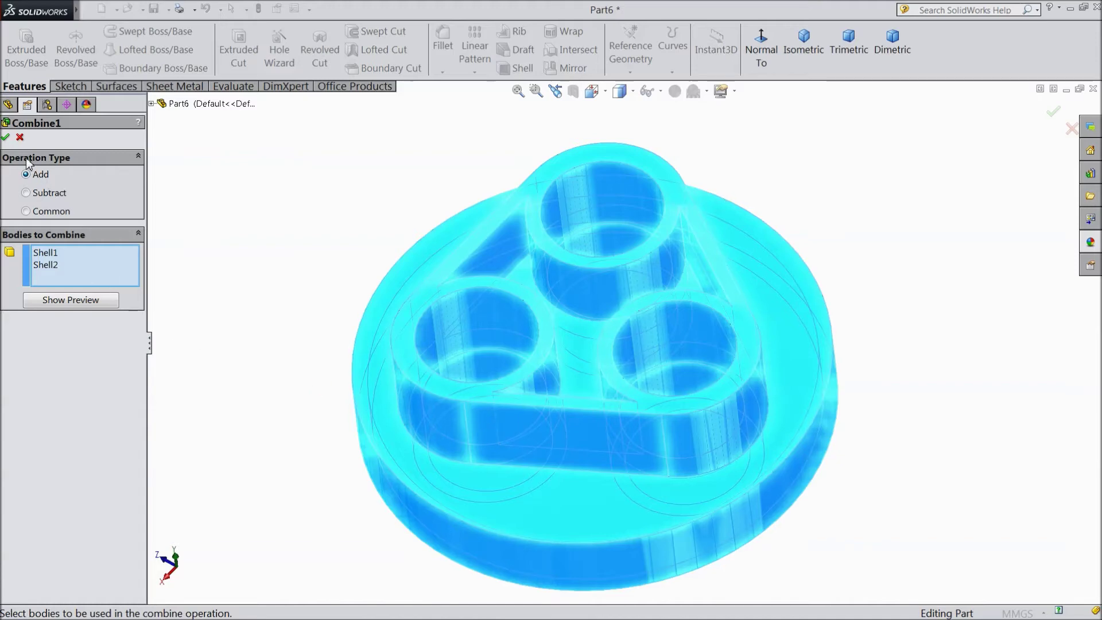
{"action": "left_click", "coordinate": [6, 138]}
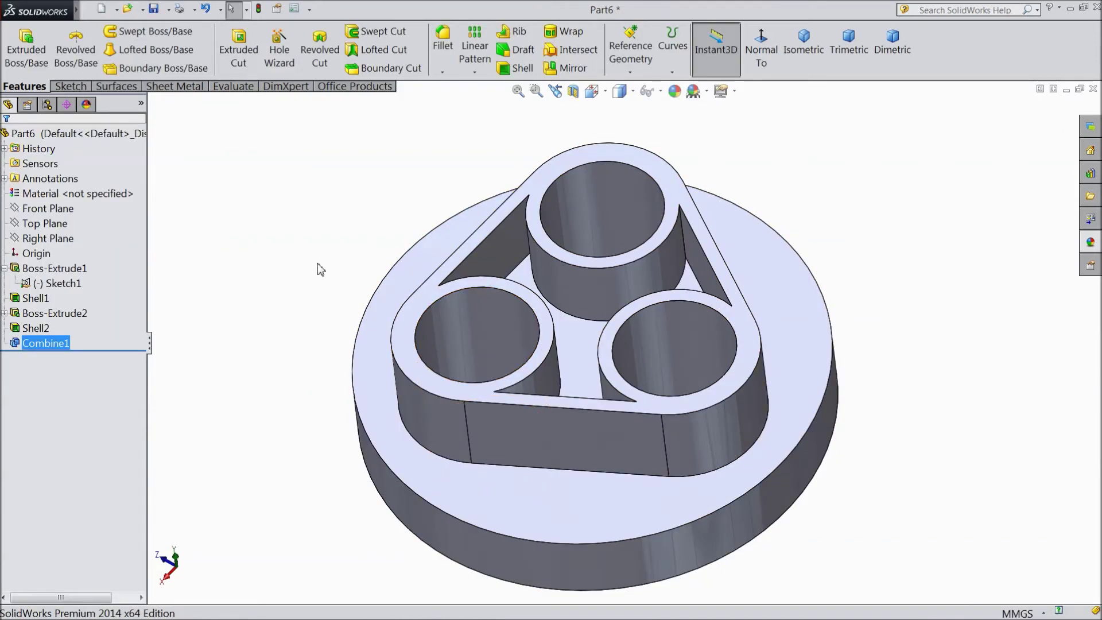
{"action": "left_click", "coordinate": [475, 364]}
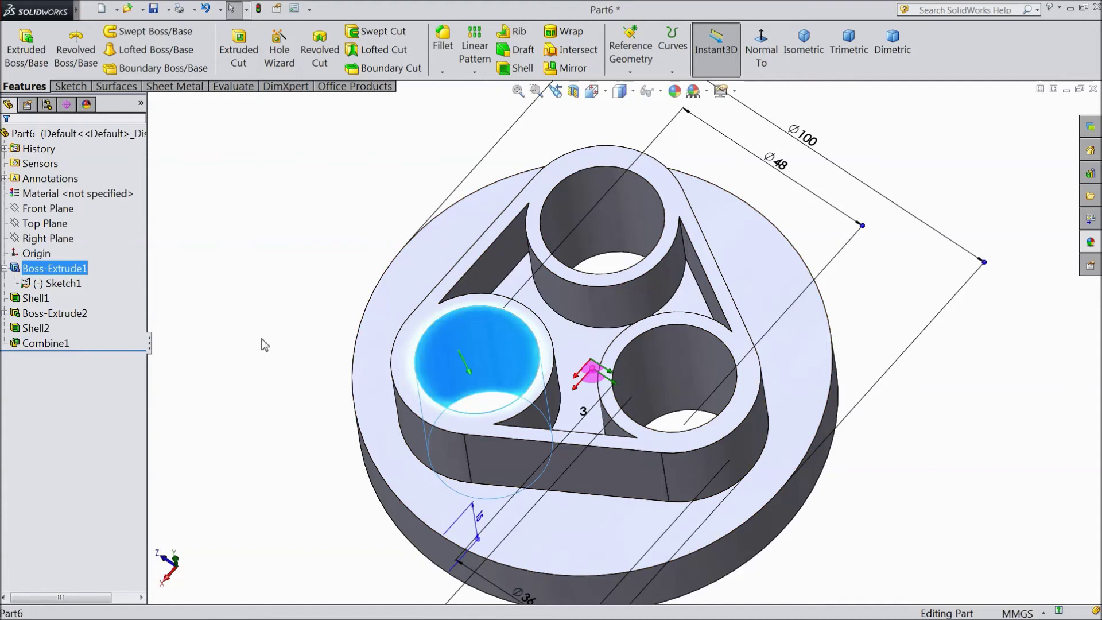
{"action": "left_click", "coordinate": [271, 390]}
{"action": "middle_click_drag", "start_coordinate": [271, 390], "coordinate": [313, 352]}
Step: Start a 3 mm fillet and select the disc's inner floor face
{"action": "scroll", "coordinate": [535, 233], "scroll_direction": "down", "scroll_amount": 2}
{"action": "left_click", "coordinate": [443, 46]}
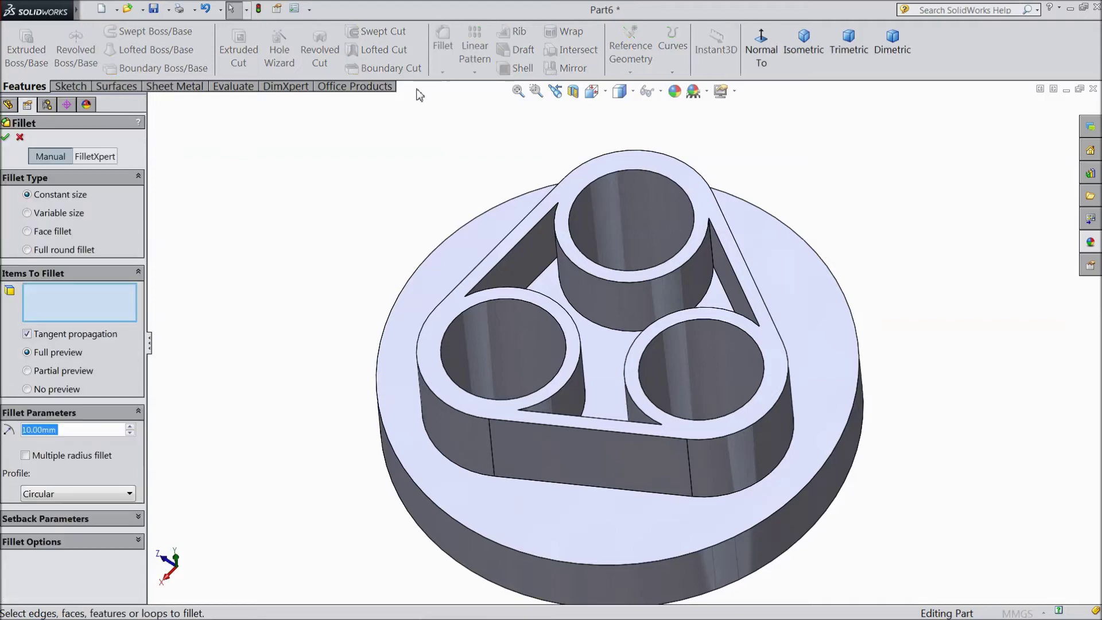
{"action": "type", "text": "3"}
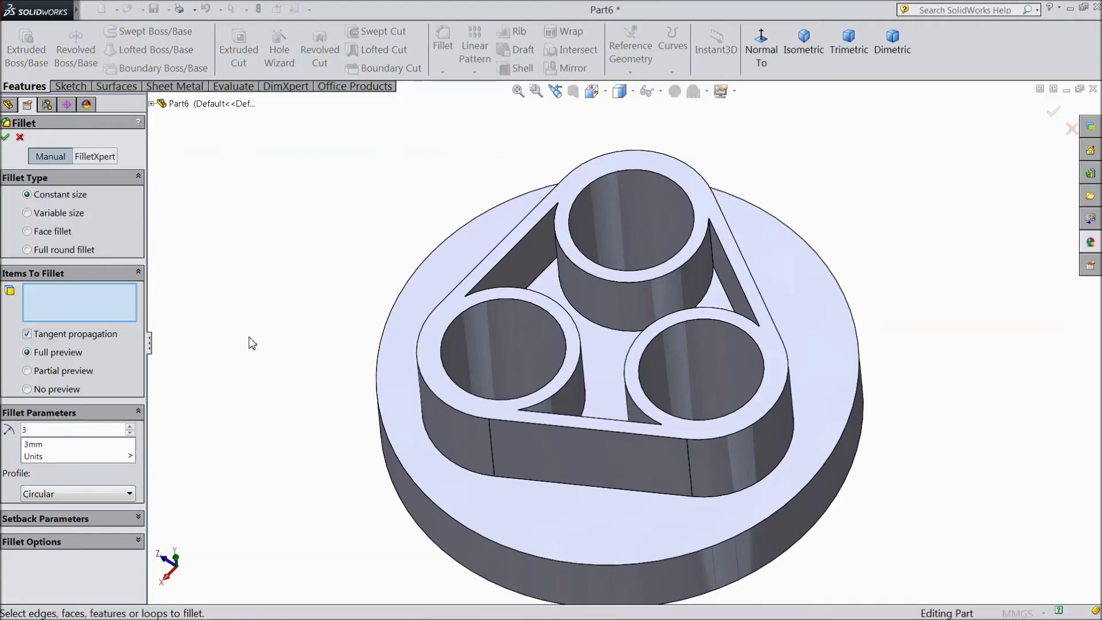
{"action": "key", "text": "Return"}
{"action": "scroll", "coordinate": [336, 519], "scroll_direction": "up", "scroll_amount": 2}
{"action": "middle_click_drag", "start_coordinate": [335, 518], "coordinate": [400, 213]}
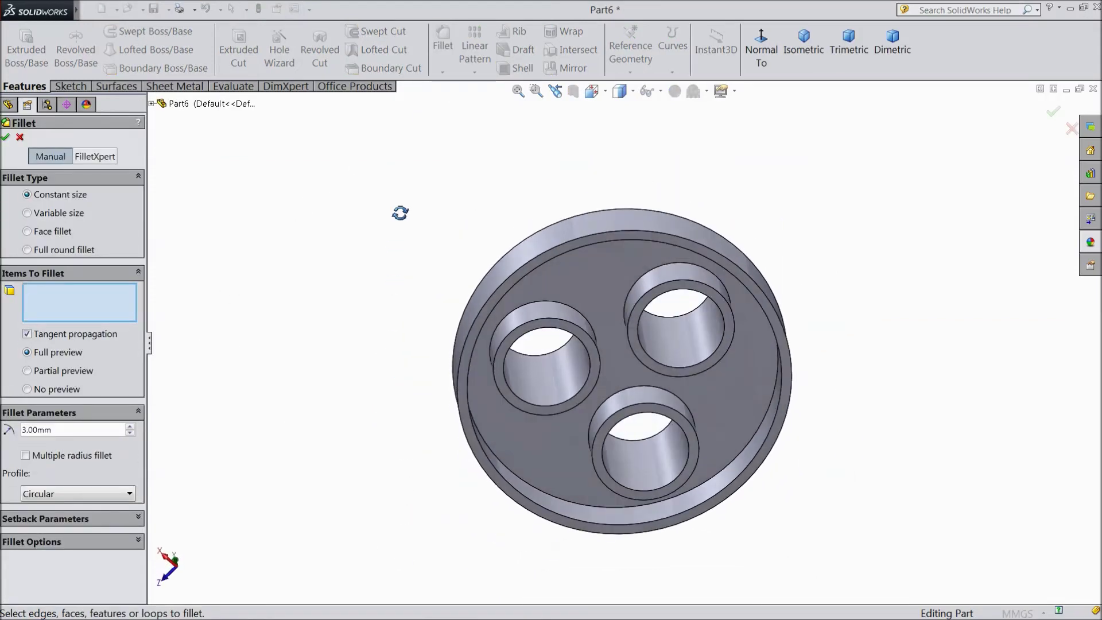
{"action": "scroll", "coordinate": [516, 295], "scroll_direction": "down", "scroll_amount": 2}
{"action": "left_click", "coordinate": [652, 290]}
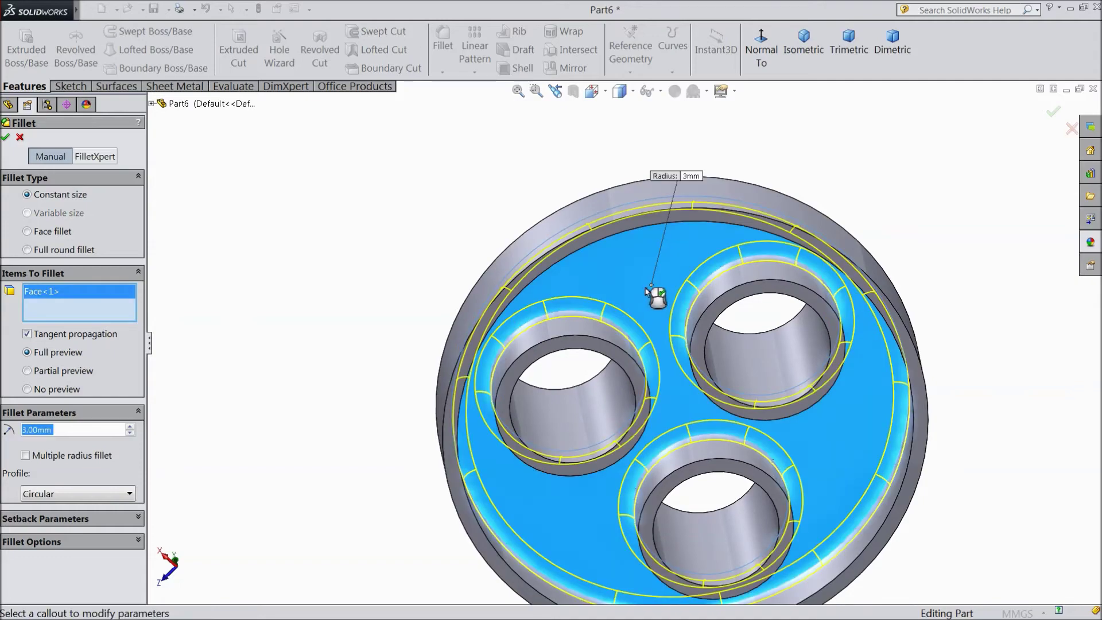
Step: Add the face and vertical edge between the bosses, then accept Fillet1
{"action": "middle_click_drag", "start_coordinate": [561, 229], "coordinate": [782, 153]}
{"action": "scroll", "coordinate": [431, 390], "scroll_direction": "up", "scroll_amount": 2}
{"action": "scroll", "coordinate": [819, 170], "scroll_direction": "down", "scroll_amount": 3}
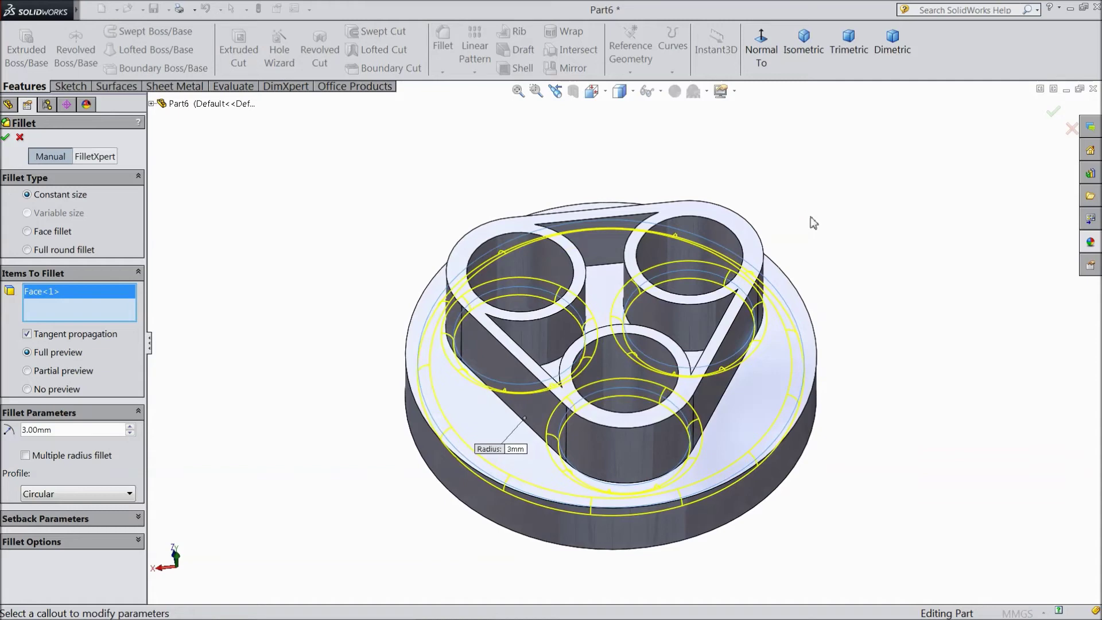
{"action": "scroll", "coordinate": [543, 252], "scroll_direction": "down", "scroll_amount": 2}
{"action": "left_click", "coordinate": [633, 309]}
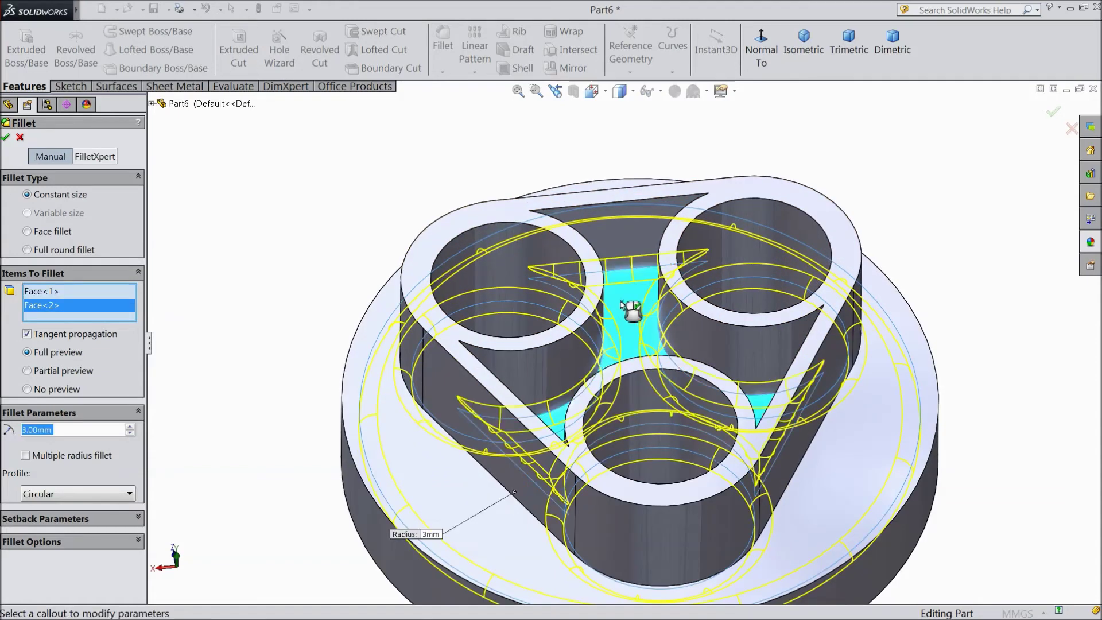
{"action": "left_click", "coordinate": [529, 244]}
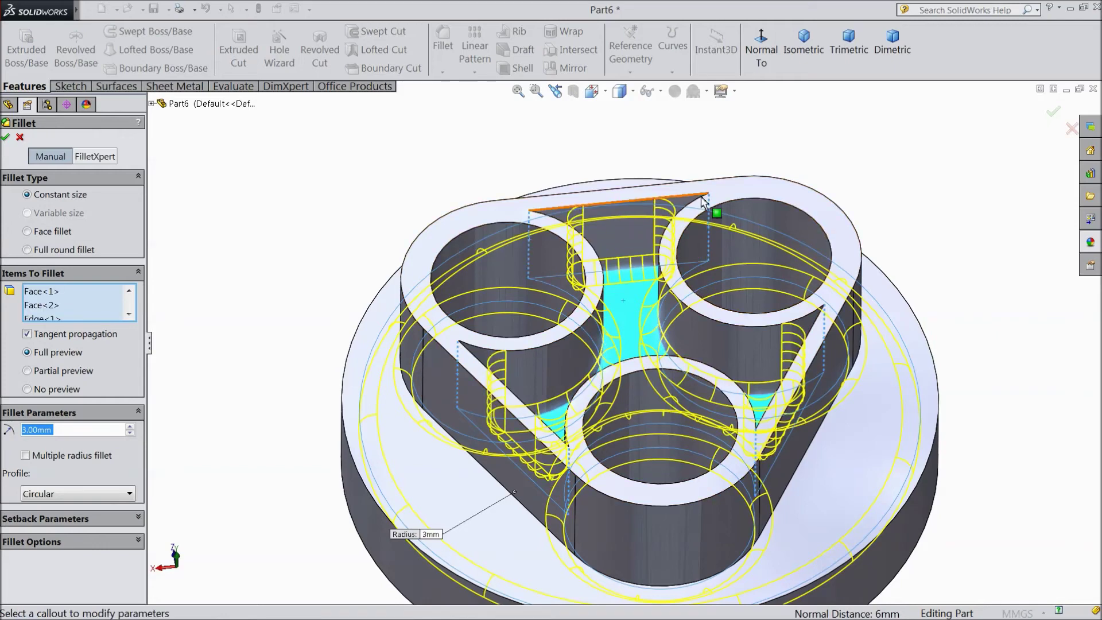
{"action": "left_click", "coordinate": [7, 138]}
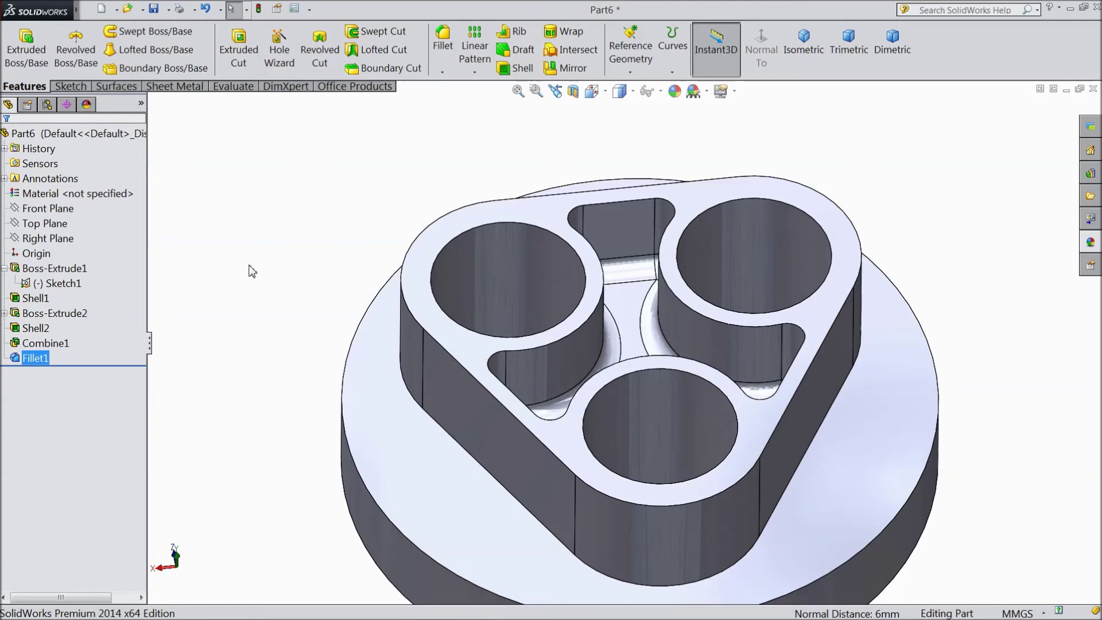
Step: Fillet the disc's outer top edge and the boss-to-disc edge at 3 mm as Fillet2
{"action": "scroll", "coordinate": [310, 295], "scroll_direction": "down", "scroll_amount": 3}
{"action": "middle_click_drag", "start_coordinate": [310, 295], "coordinate": [310, 257]}
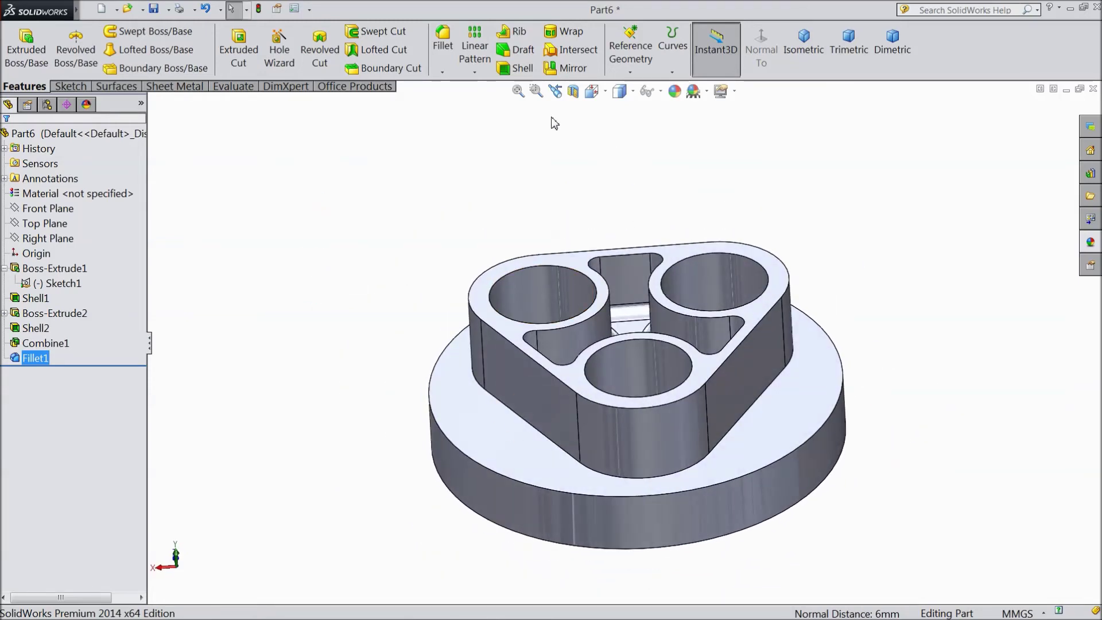
{"action": "left_click", "coordinate": [443, 52]}
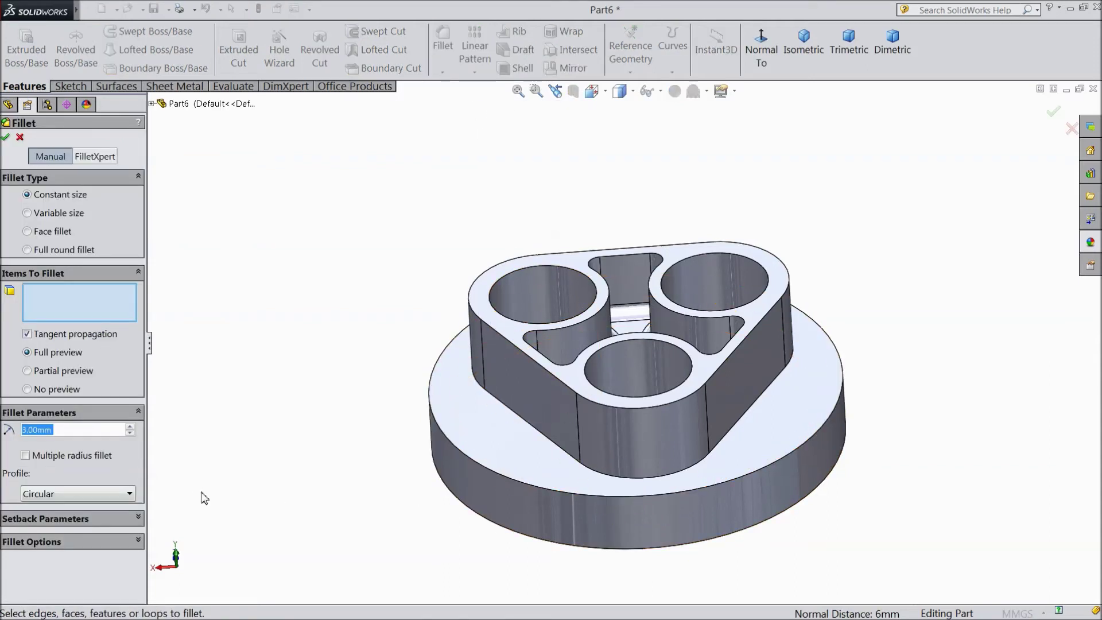
{"action": "left_click", "coordinate": [576, 498]}
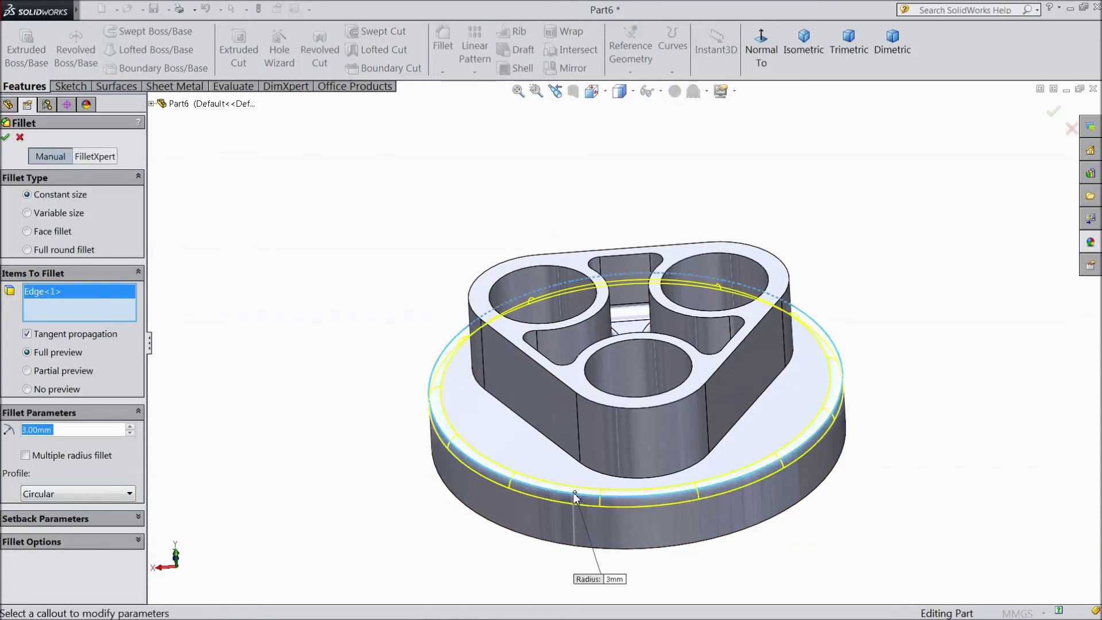
{"action": "left_click", "coordinate": [563, 454]}
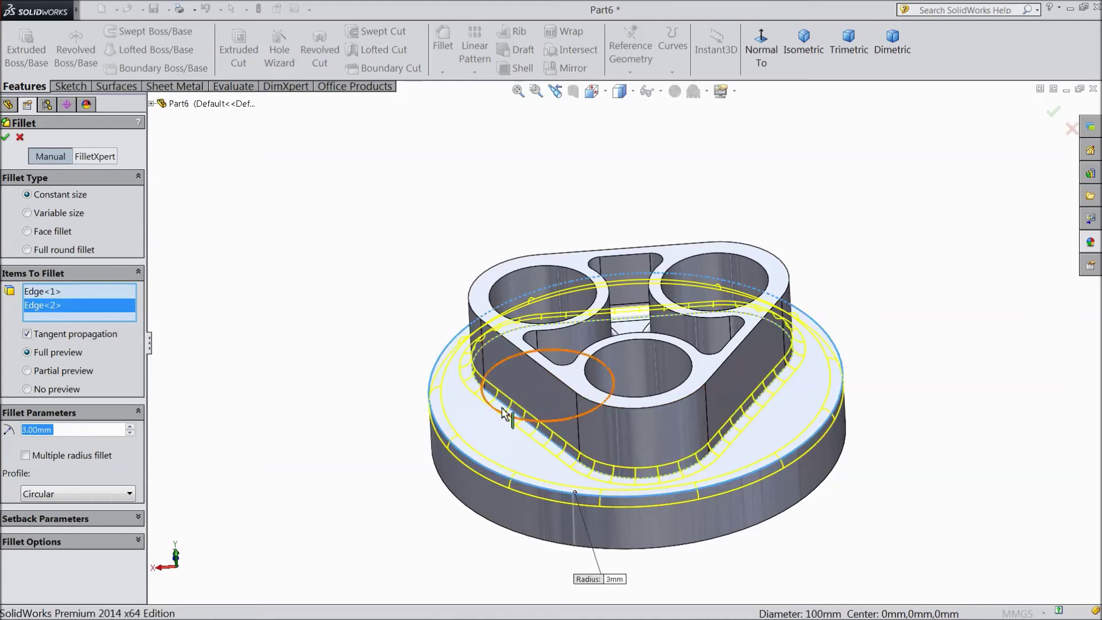
{"action": "left_click", "coordinate": [7, 138]}
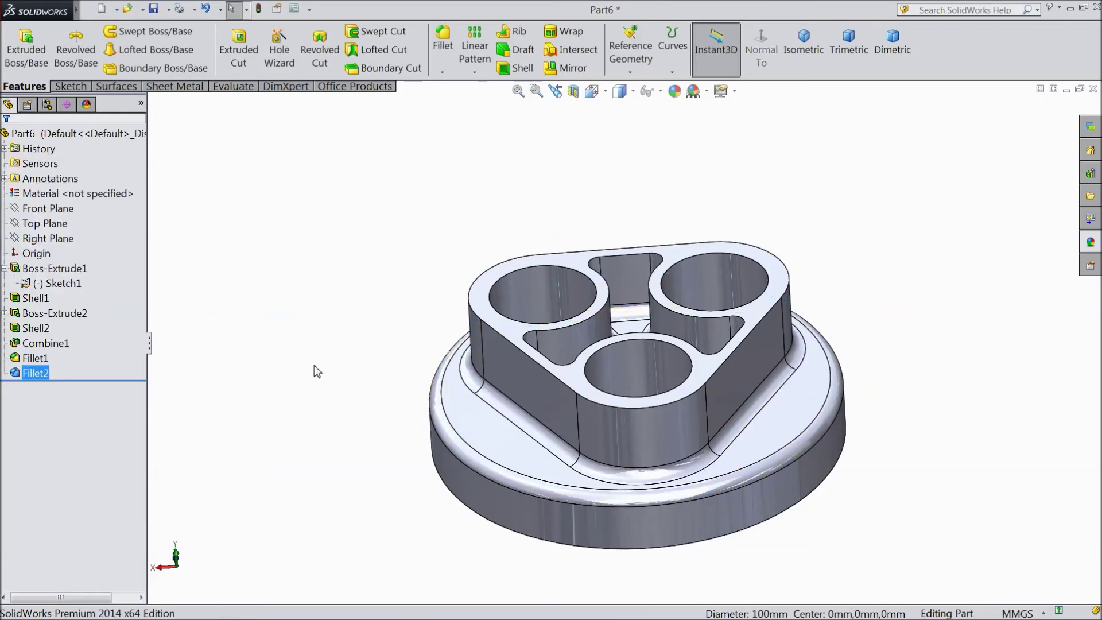
{"action": "middle_click_drag", "start_coordinate": [397, 426], "coordinate": [856, 228]}
Step: Assign Plain Carbon Steel from the steel materials to the part via Edit Material
{"action": "key", "text": "Escape"}
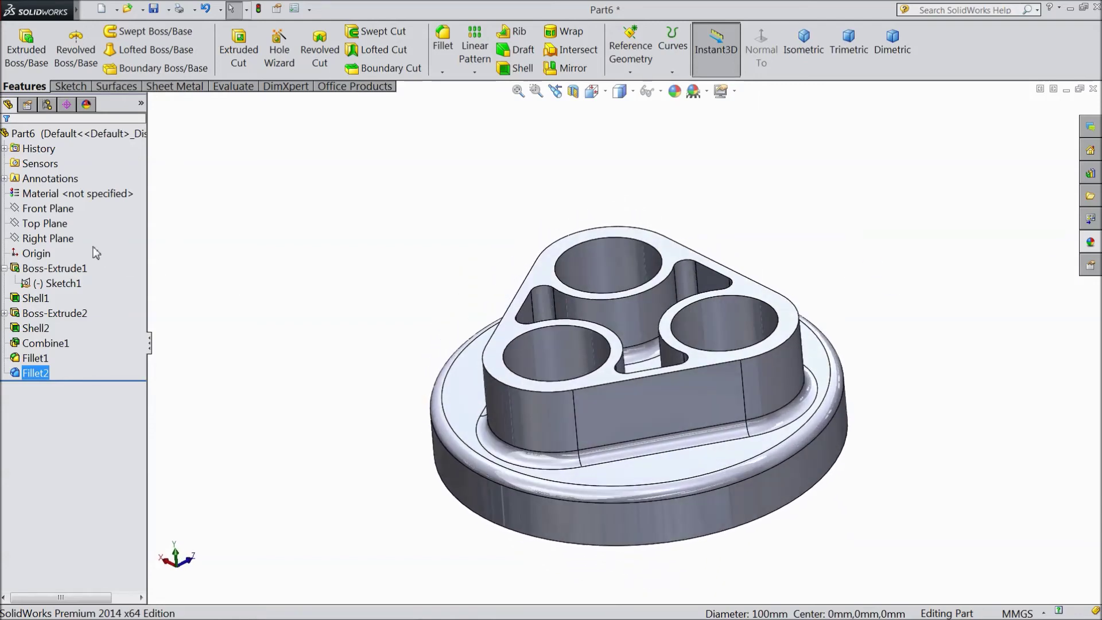
{"action": "right_click", "coordinate": [75, 193]}
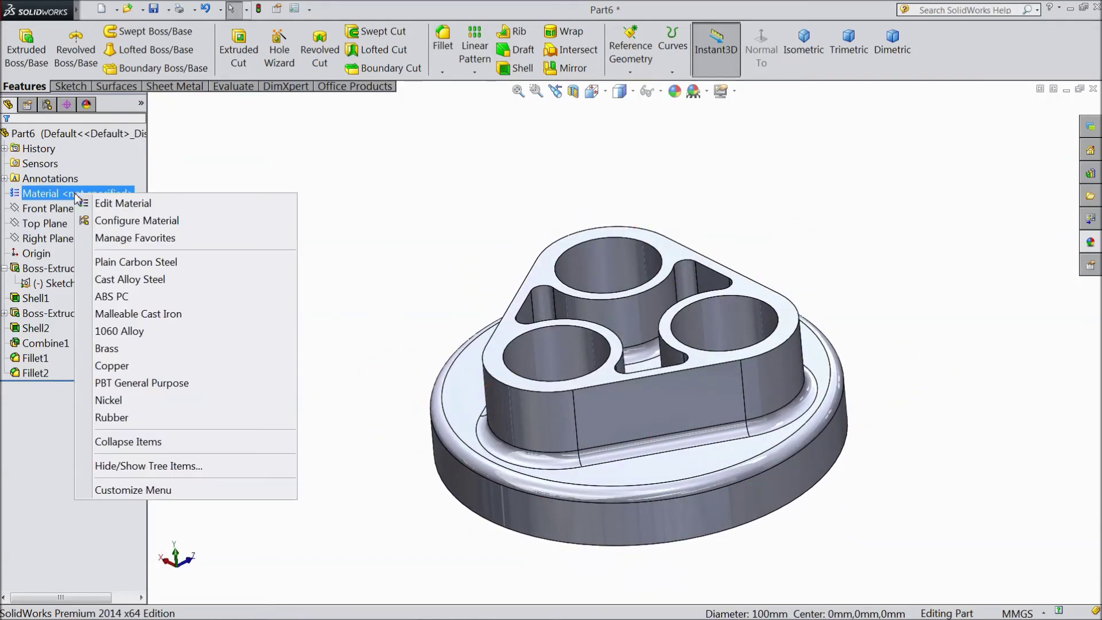
{"action": "left_click", "coordinate": [124, 204]}
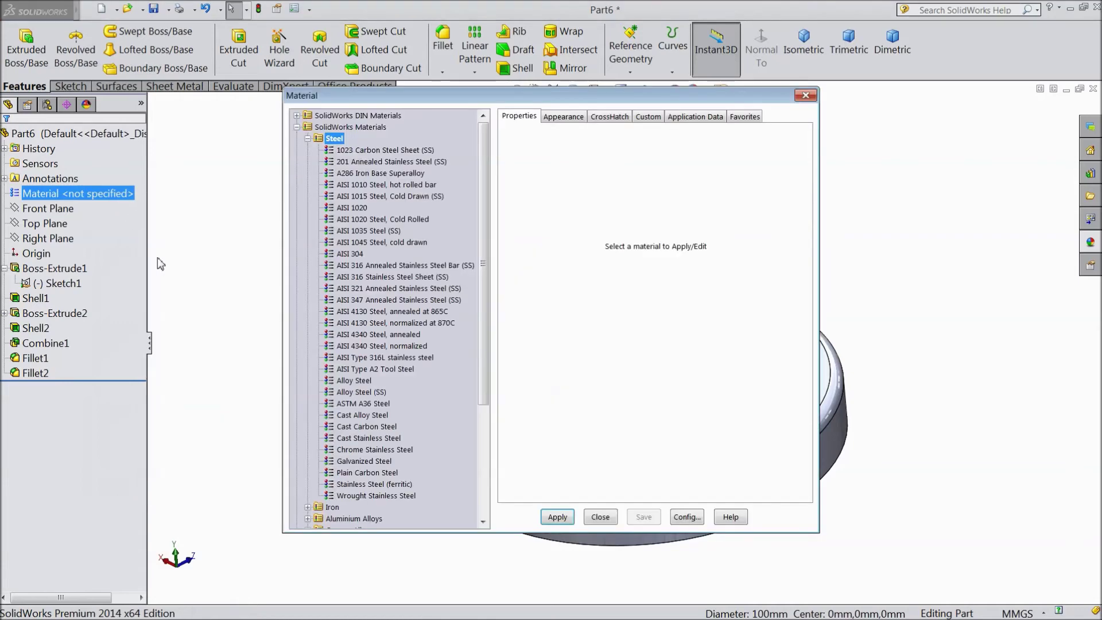
{"action": "left_click", "coordinate": [354, 473]}
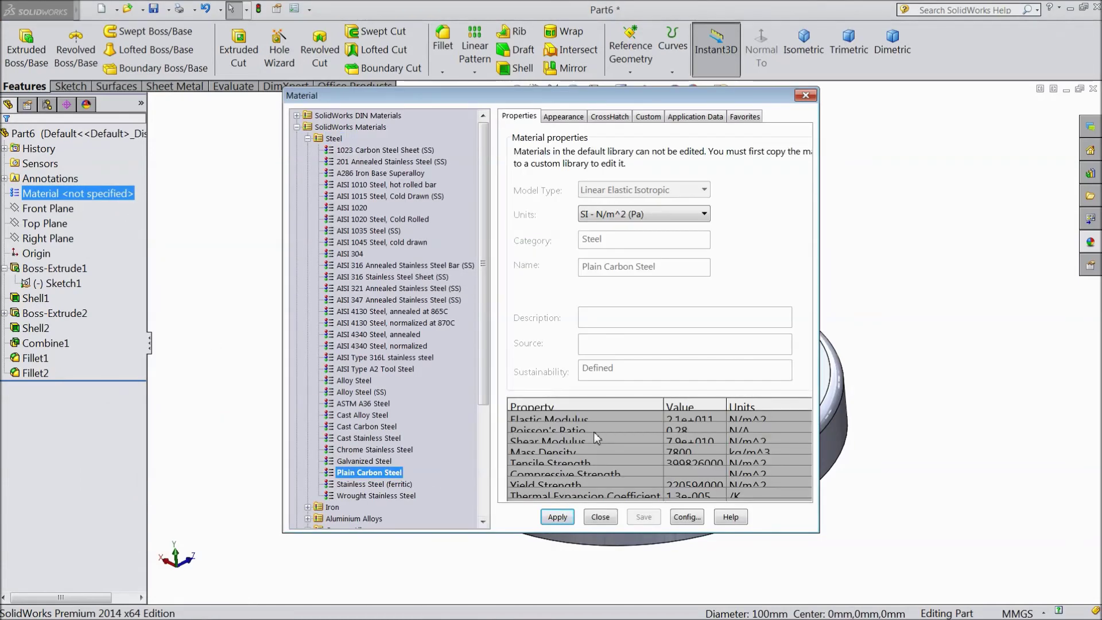
{"action": "scroll", "coordinate": [587, 425], "scroll_direction": "down", "scroll_amount": 2}
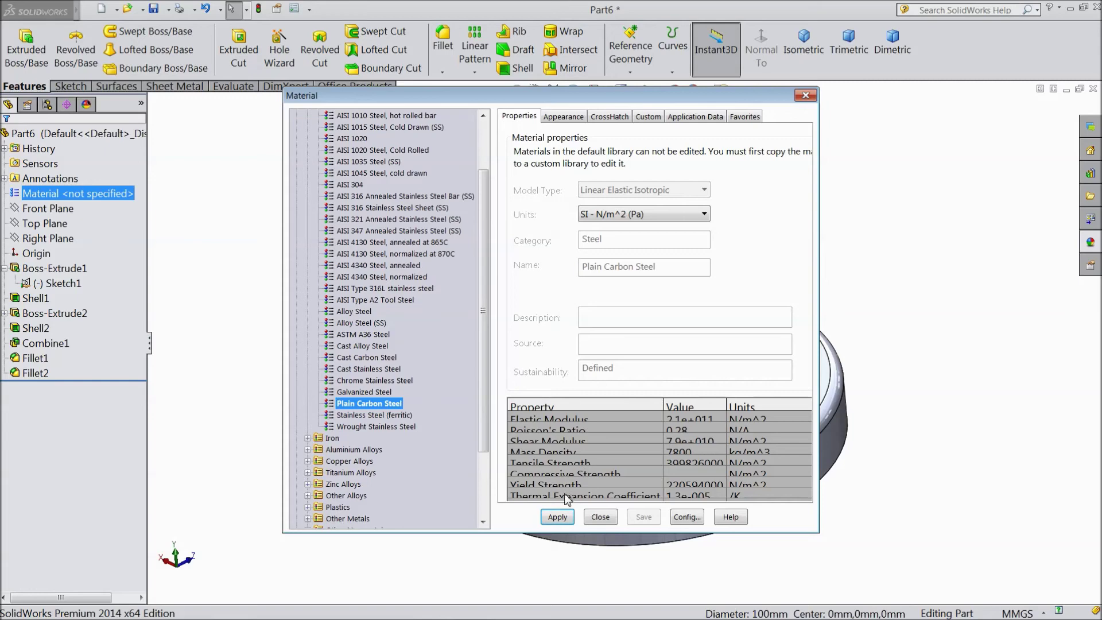
{"action": "left_click", "coordinate": [555, 518]}
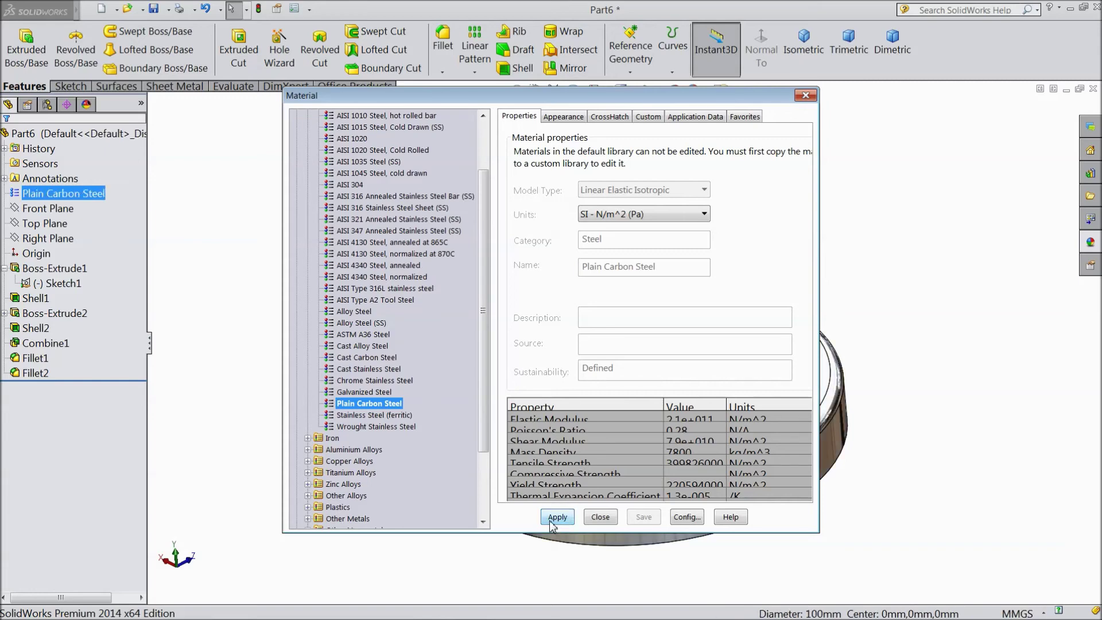
{"action": "left_click", "coordinate": [601, 518]}
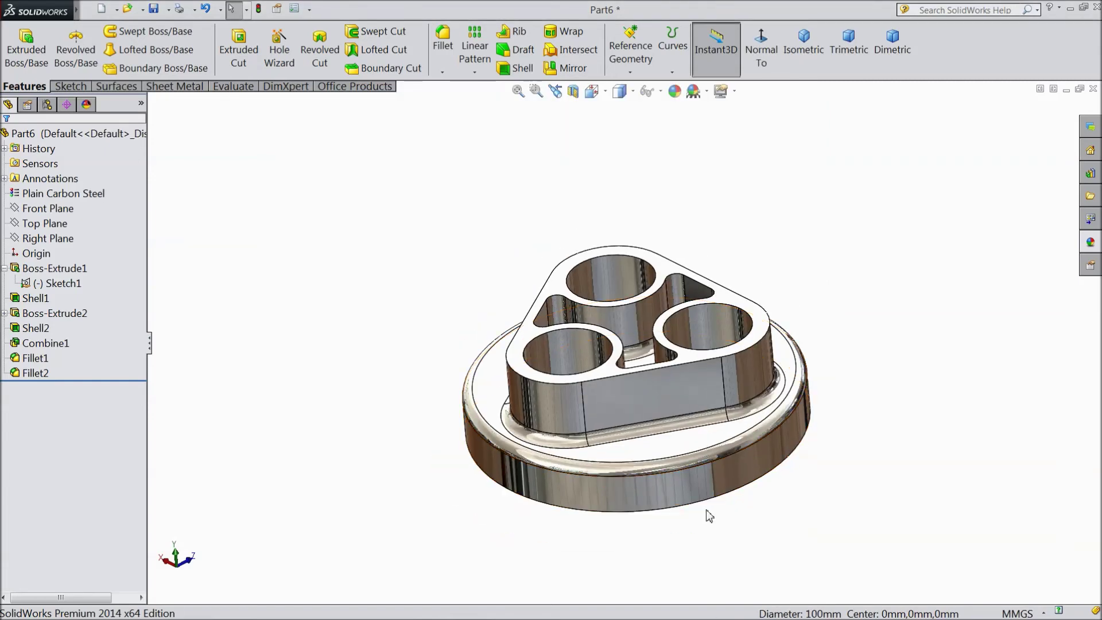
Step: Apply a yellow (RGB 255, 255, 0) appearance to the whole body
{"action": "middle_click_drag", "start_coordinate": [891, 462], "coordinate": [890, 413]}
{"action": "scroll", "coordinate": [695, 412], "scroll_direction": "down", "scroll_amount": 2}
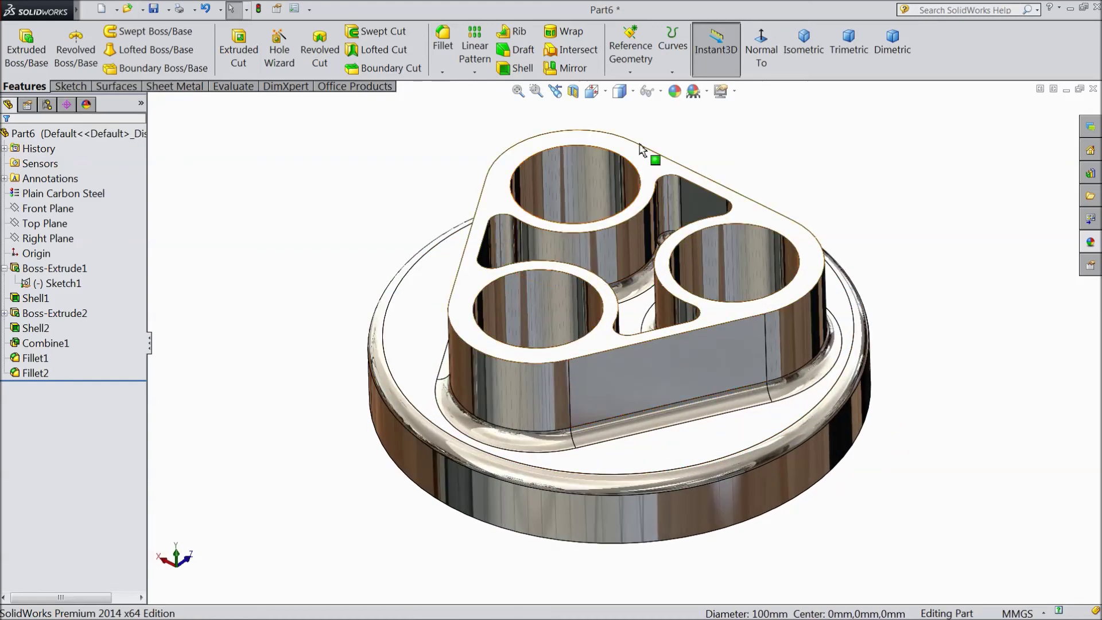
{"action": "left_click", "coordinate": [674, 92]}
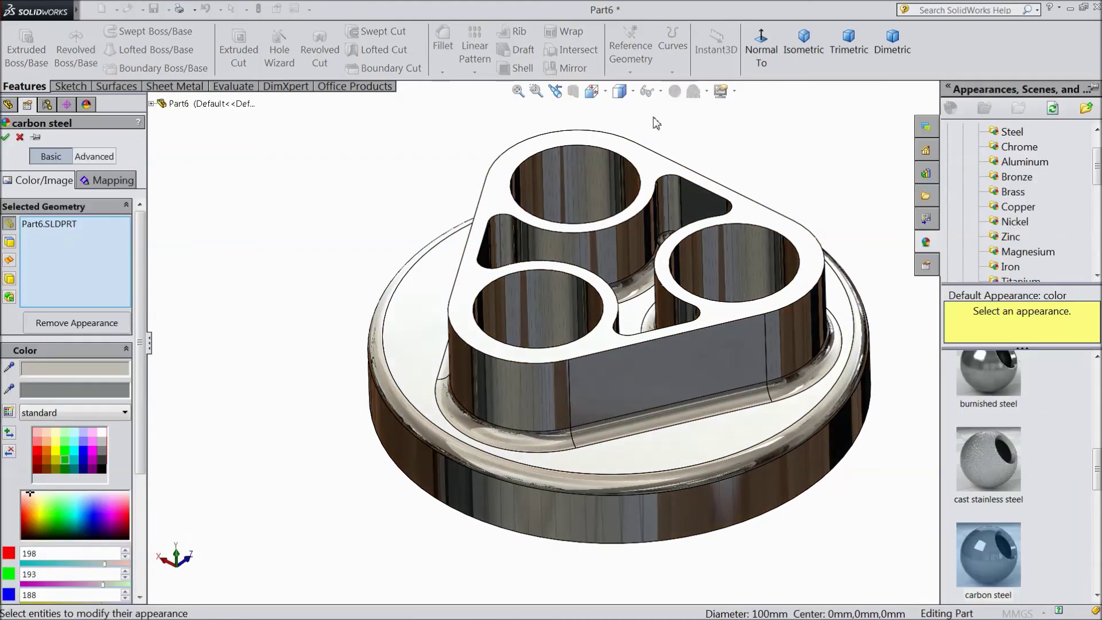
{"action": "left_click", "coordinate": [55, 454]}
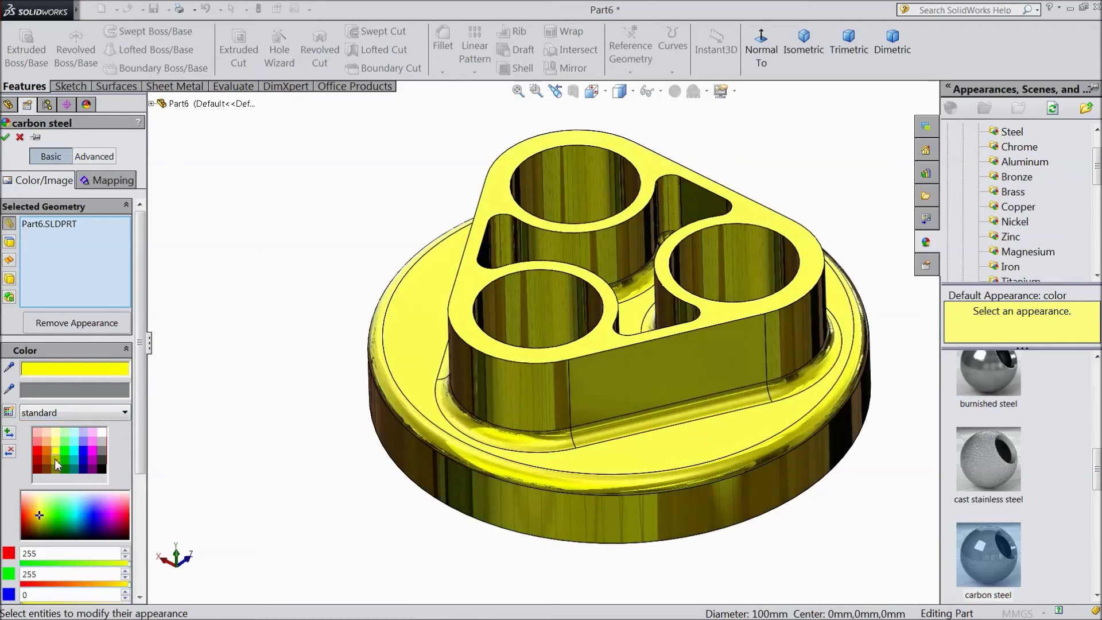
{"action": "middle_click_drag", "start_coordinate": [287, 499], "coordinate": [293, 471]}
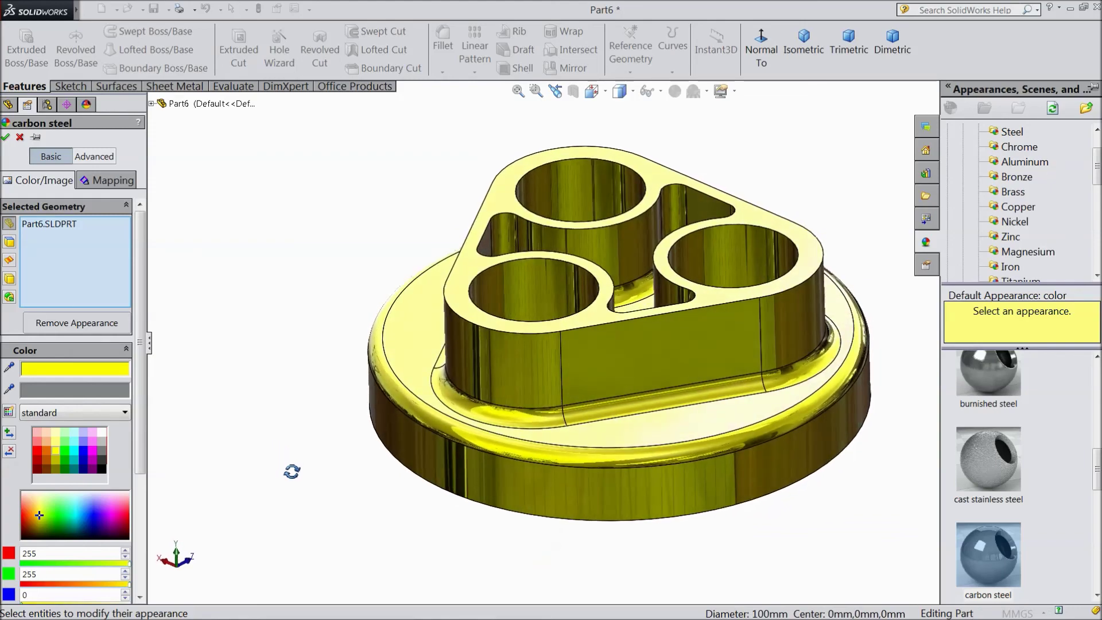
{"action": "left_click", "coordinate": [6, 138]}
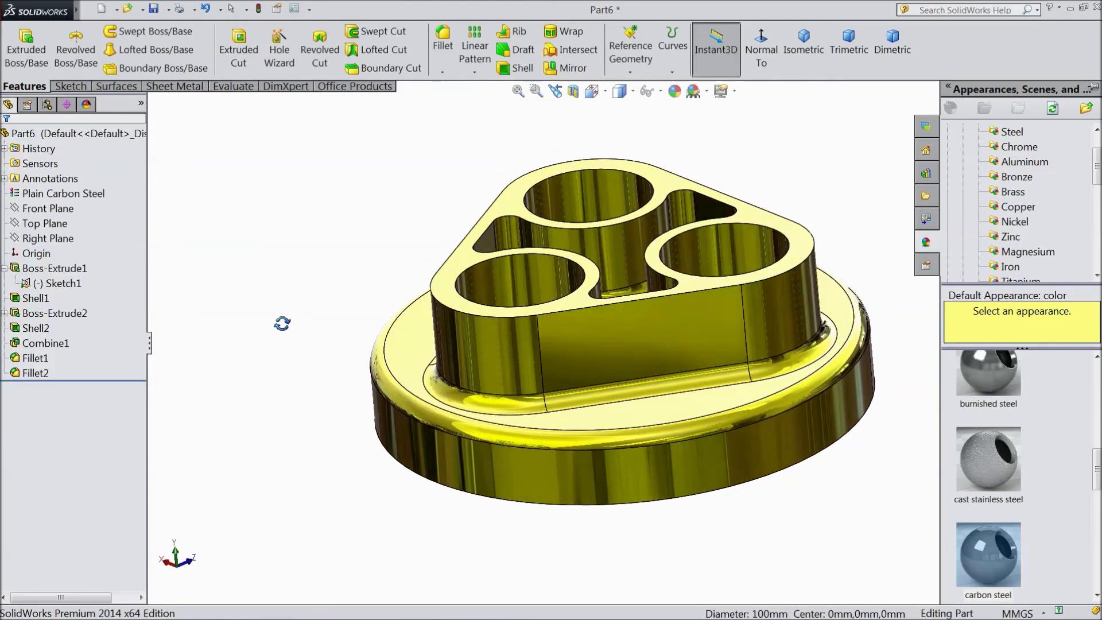